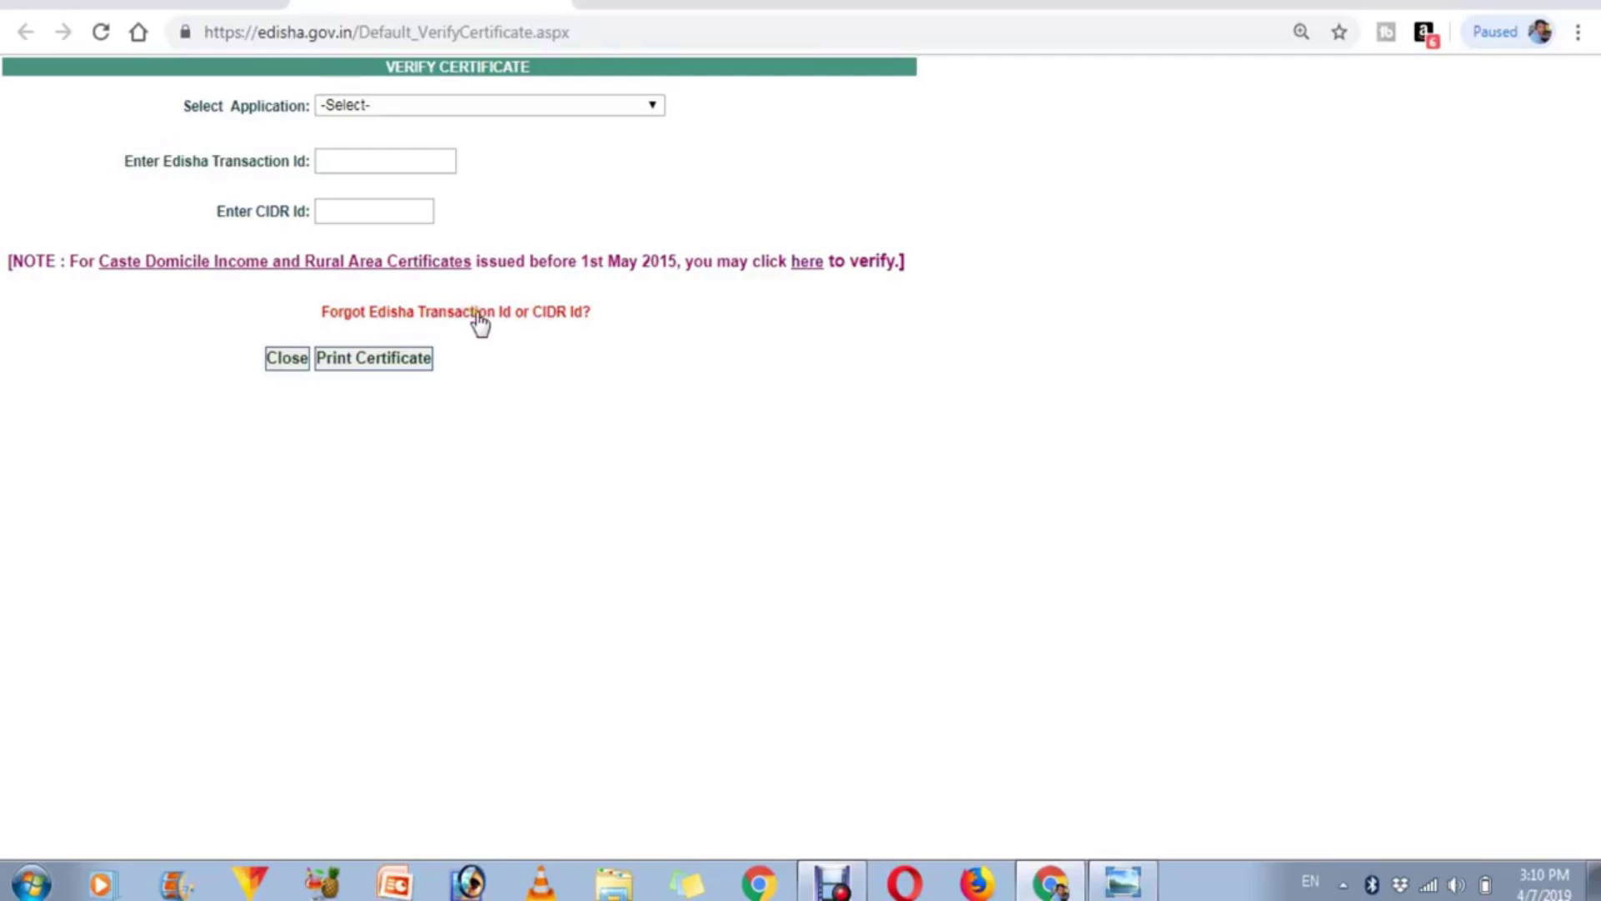
Open the 'Forgot Edisha Transaction Id or CIDR Id?' search form and focus Citizen Name (English)
click(566, 311)
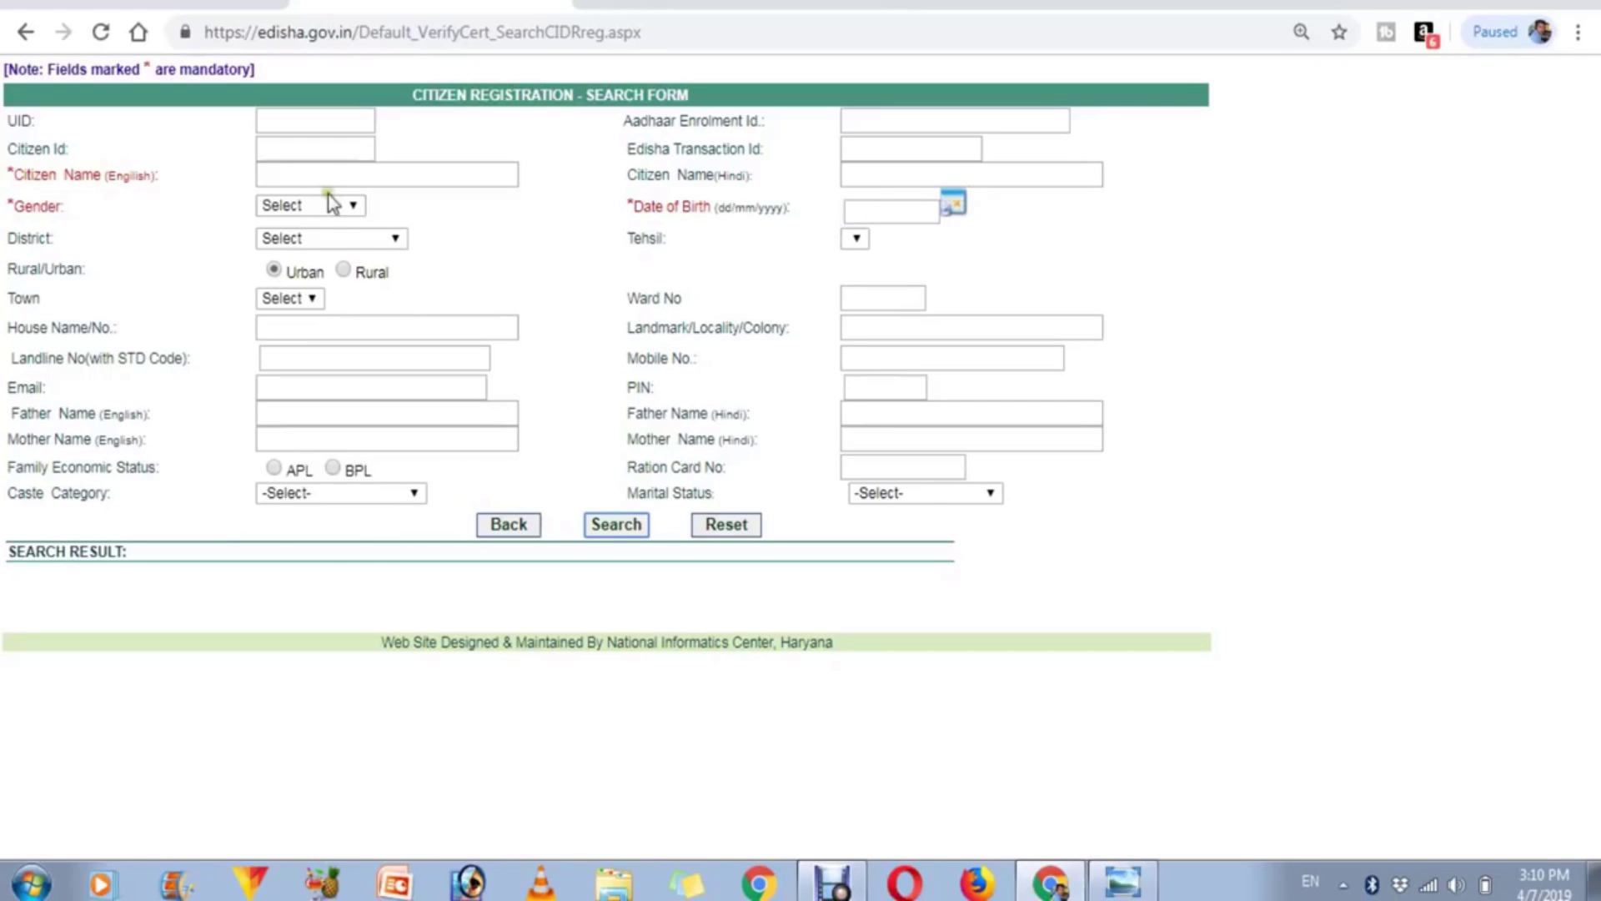
click(296, 177)
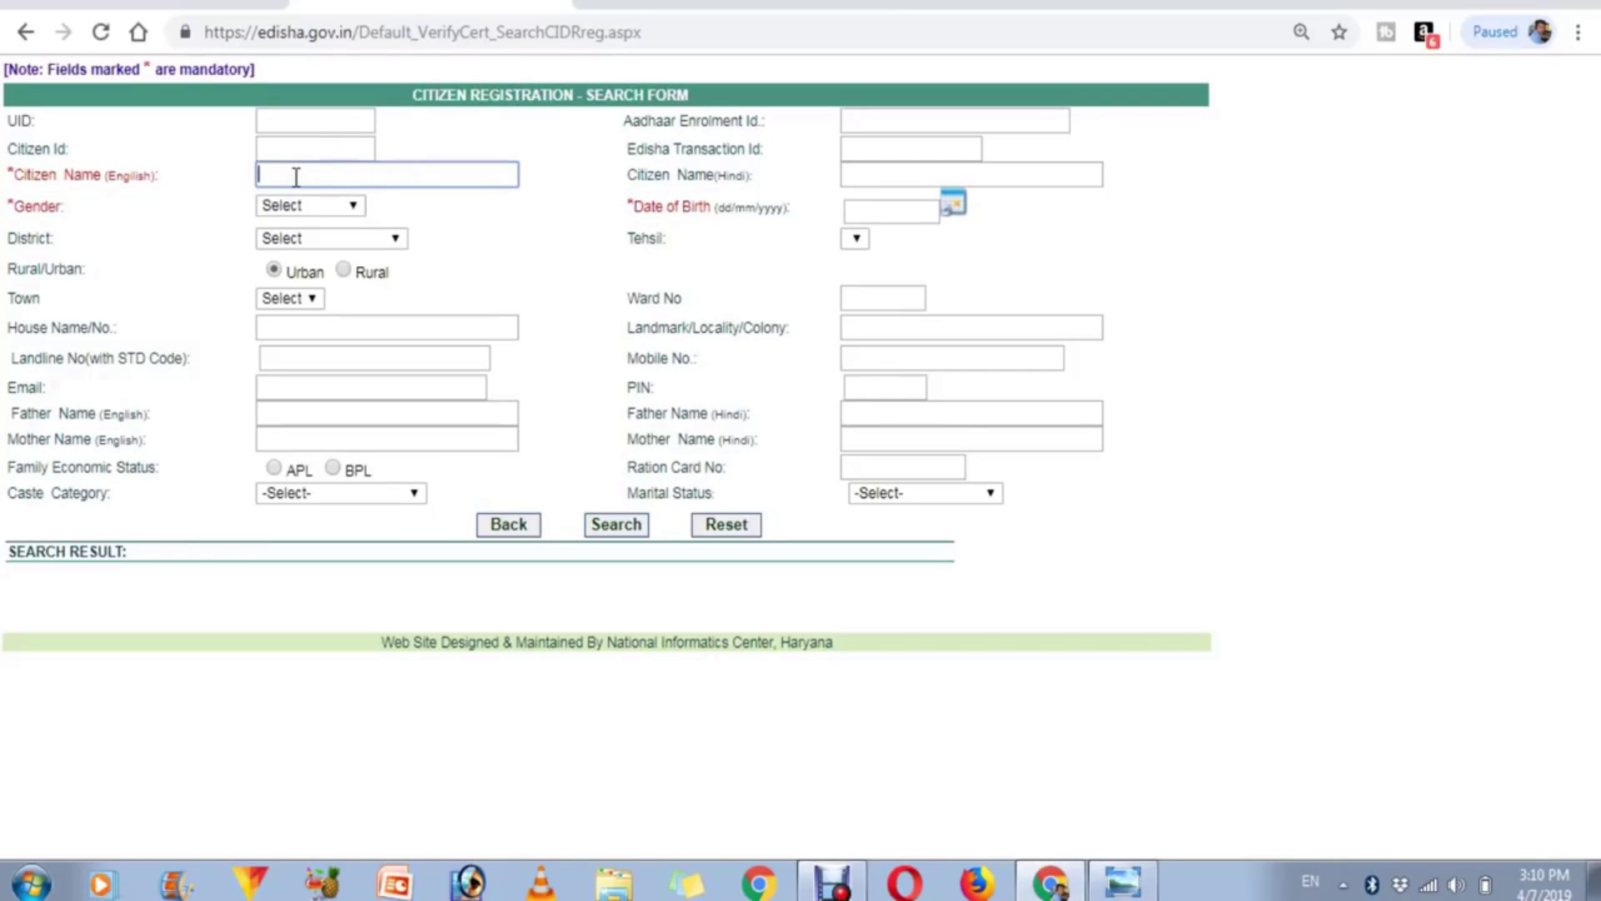
Enter the citizen's English name and set Gender to Male
text(SONU)
key(Tab)
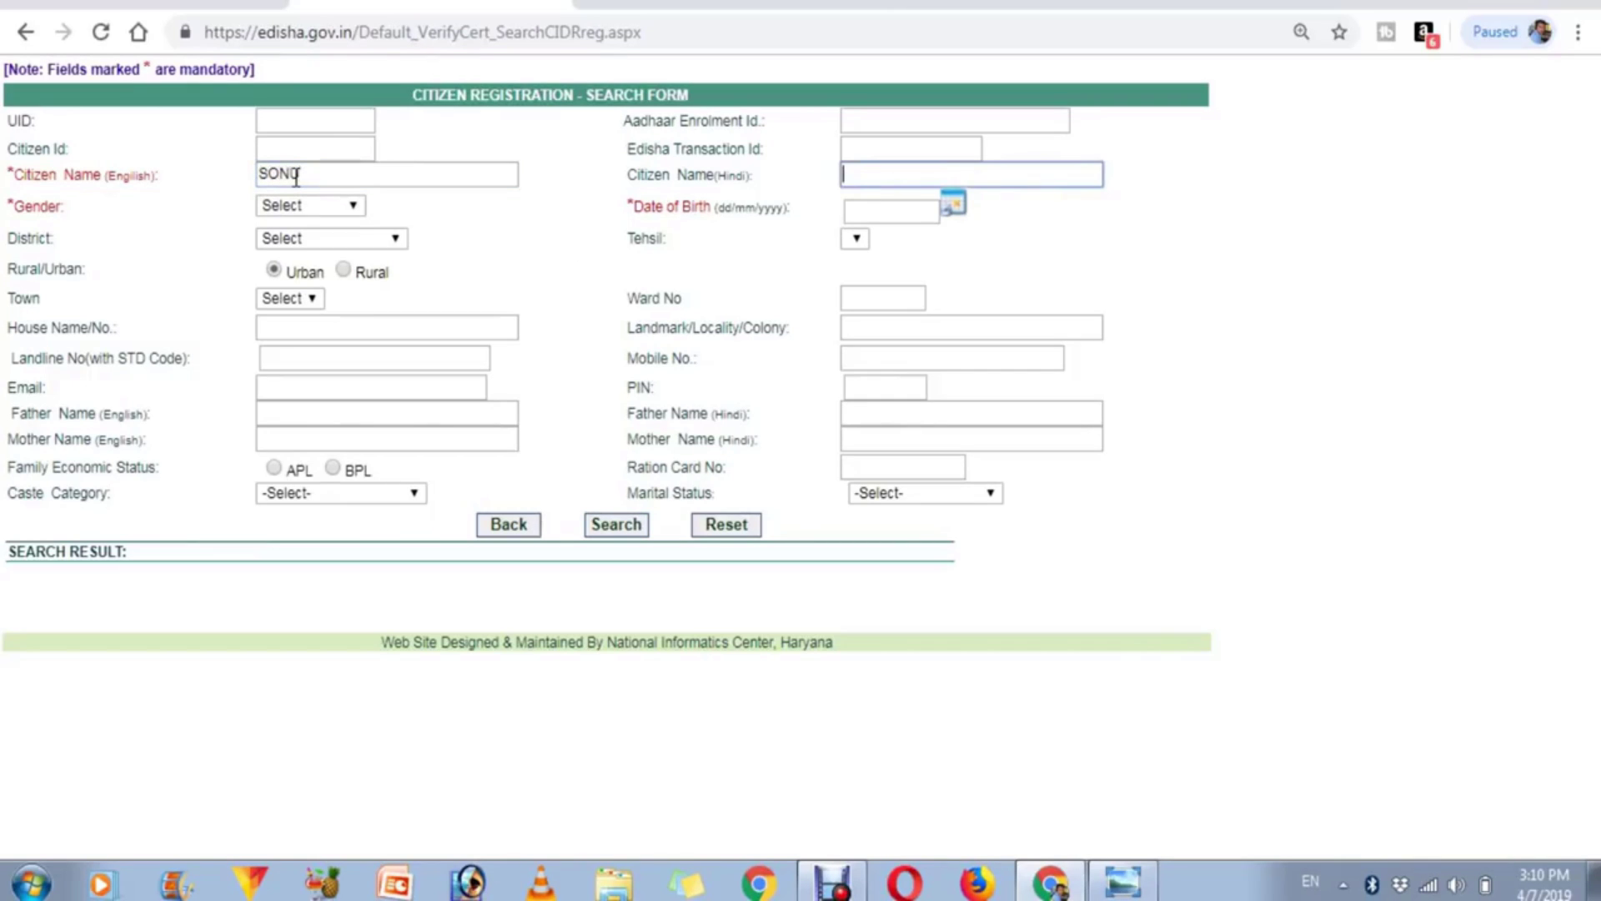
key(Tab)
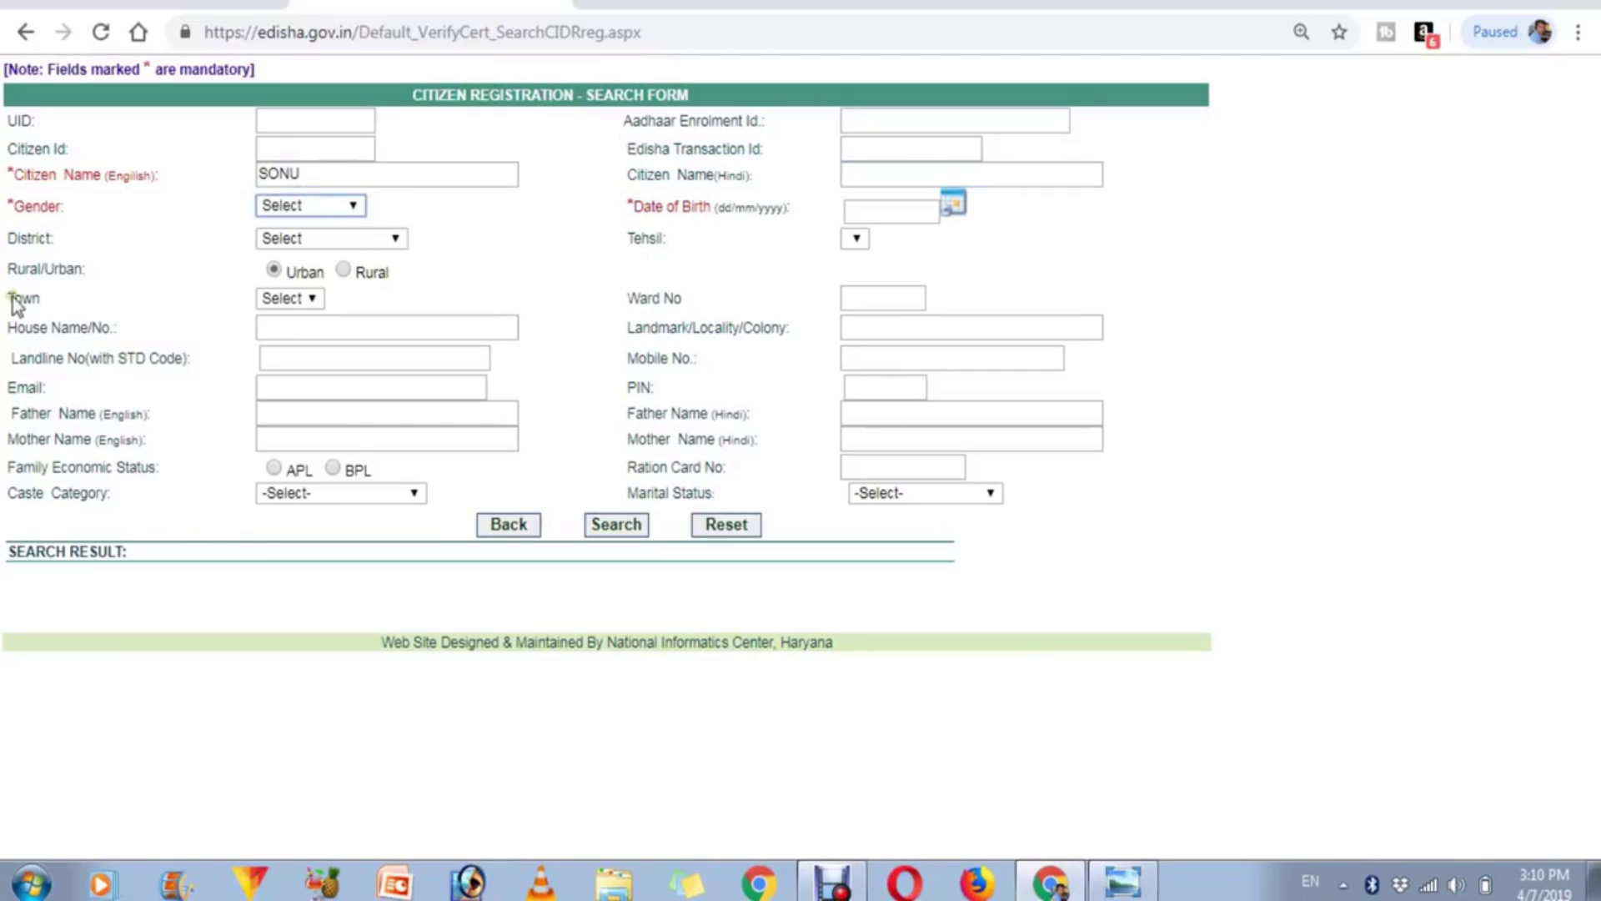
click(305, 206)
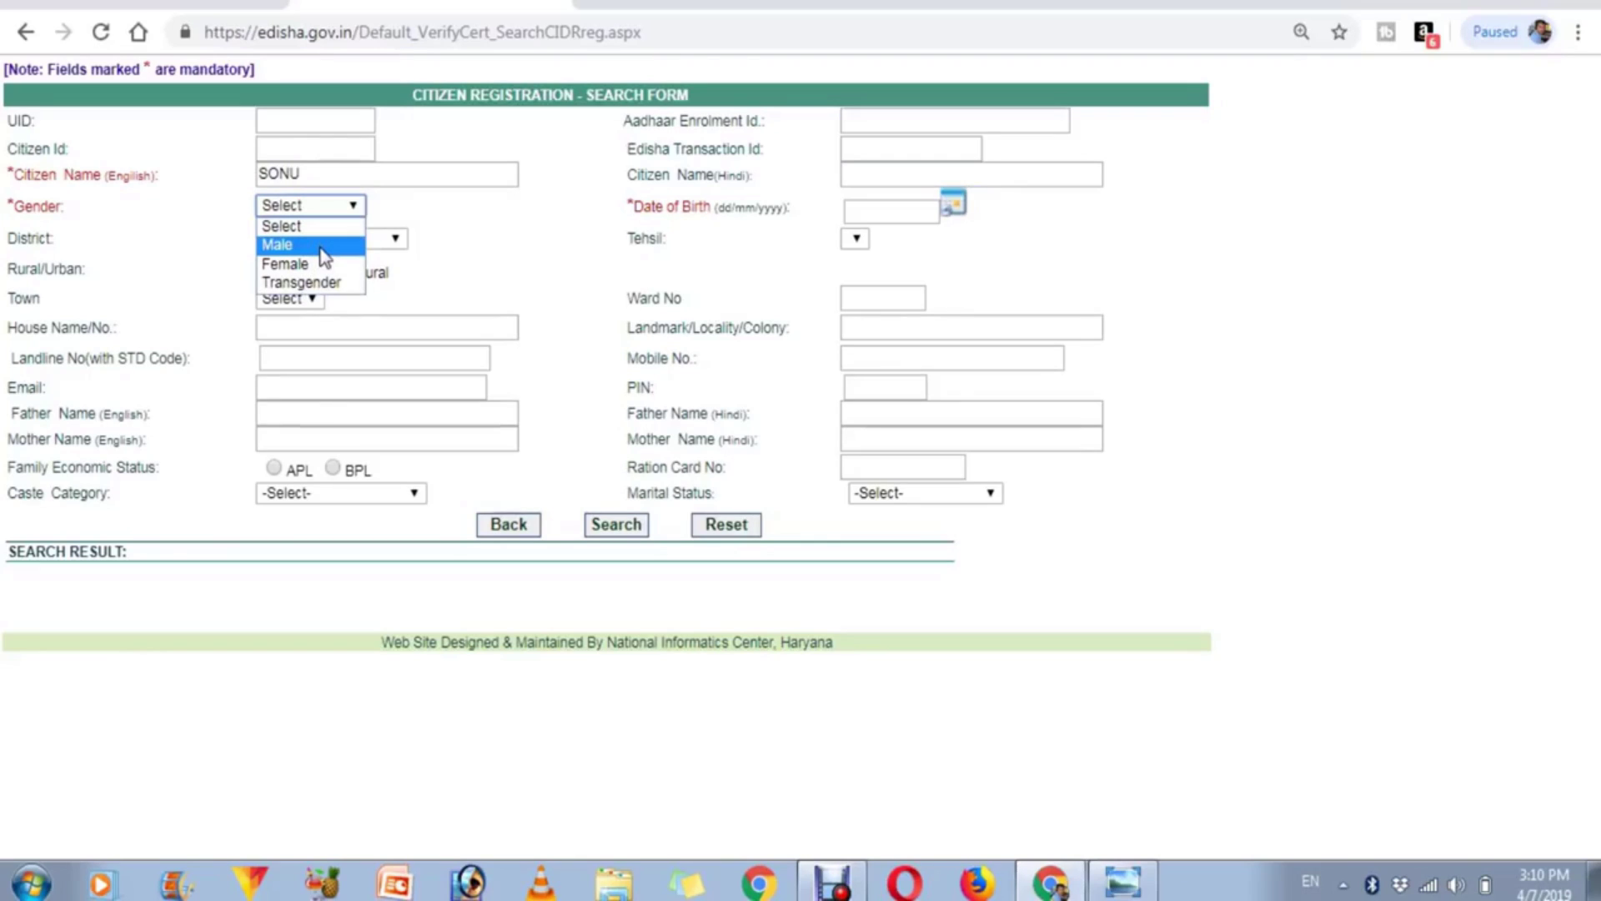
click(324, 246)
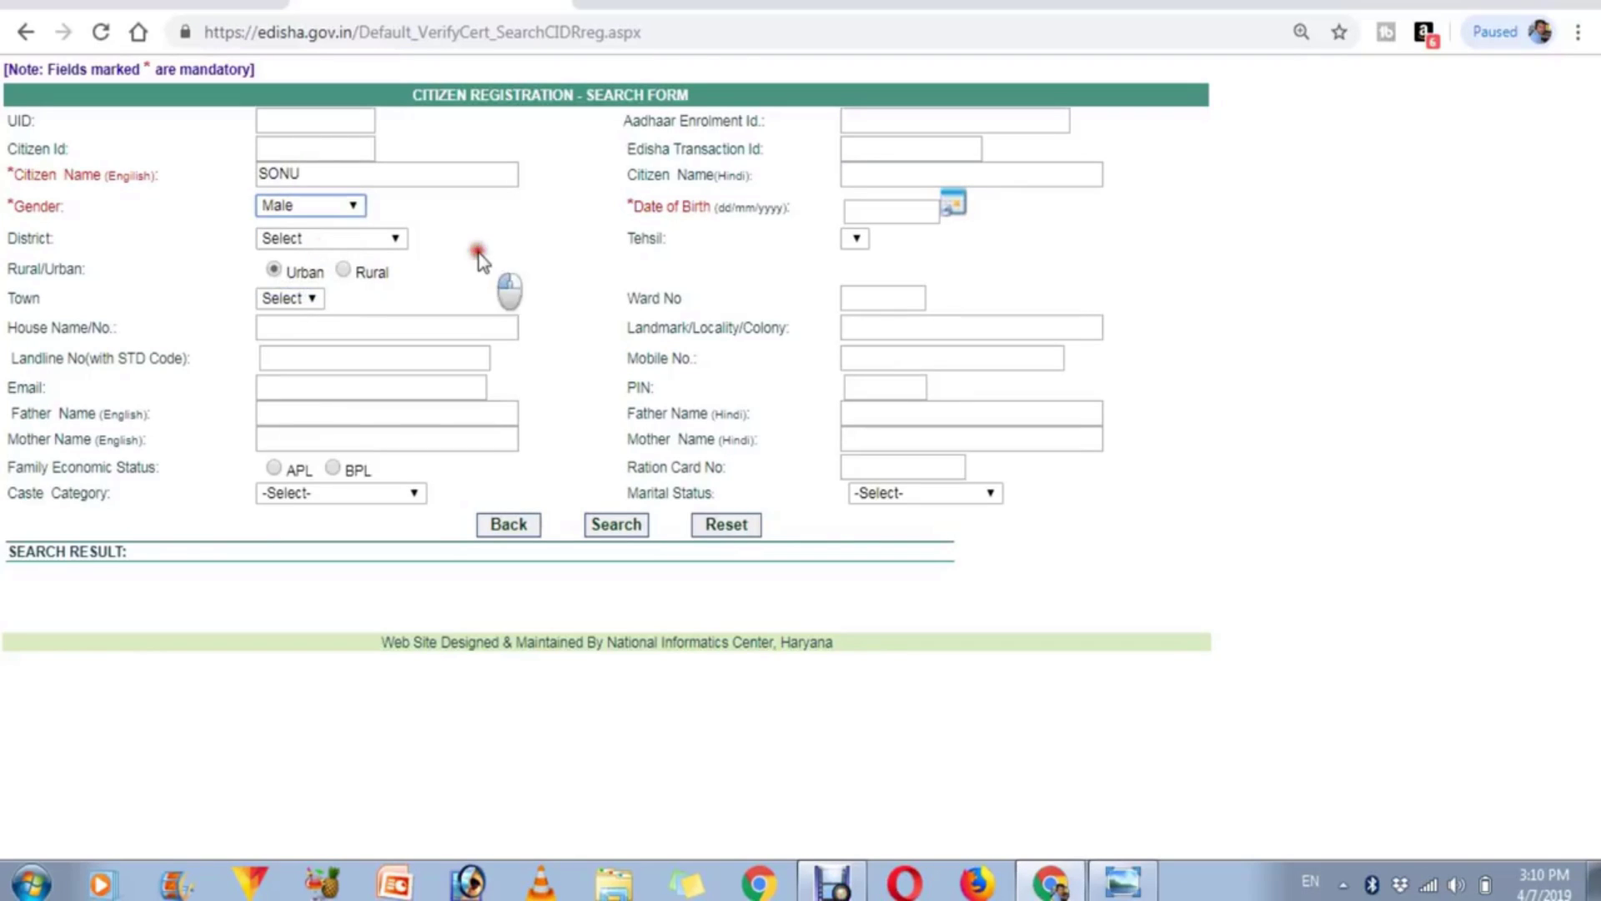
Open and close the Date of Birth calendar twice, leaving the field ready for typing
click(920, 211)
click(953, 203)
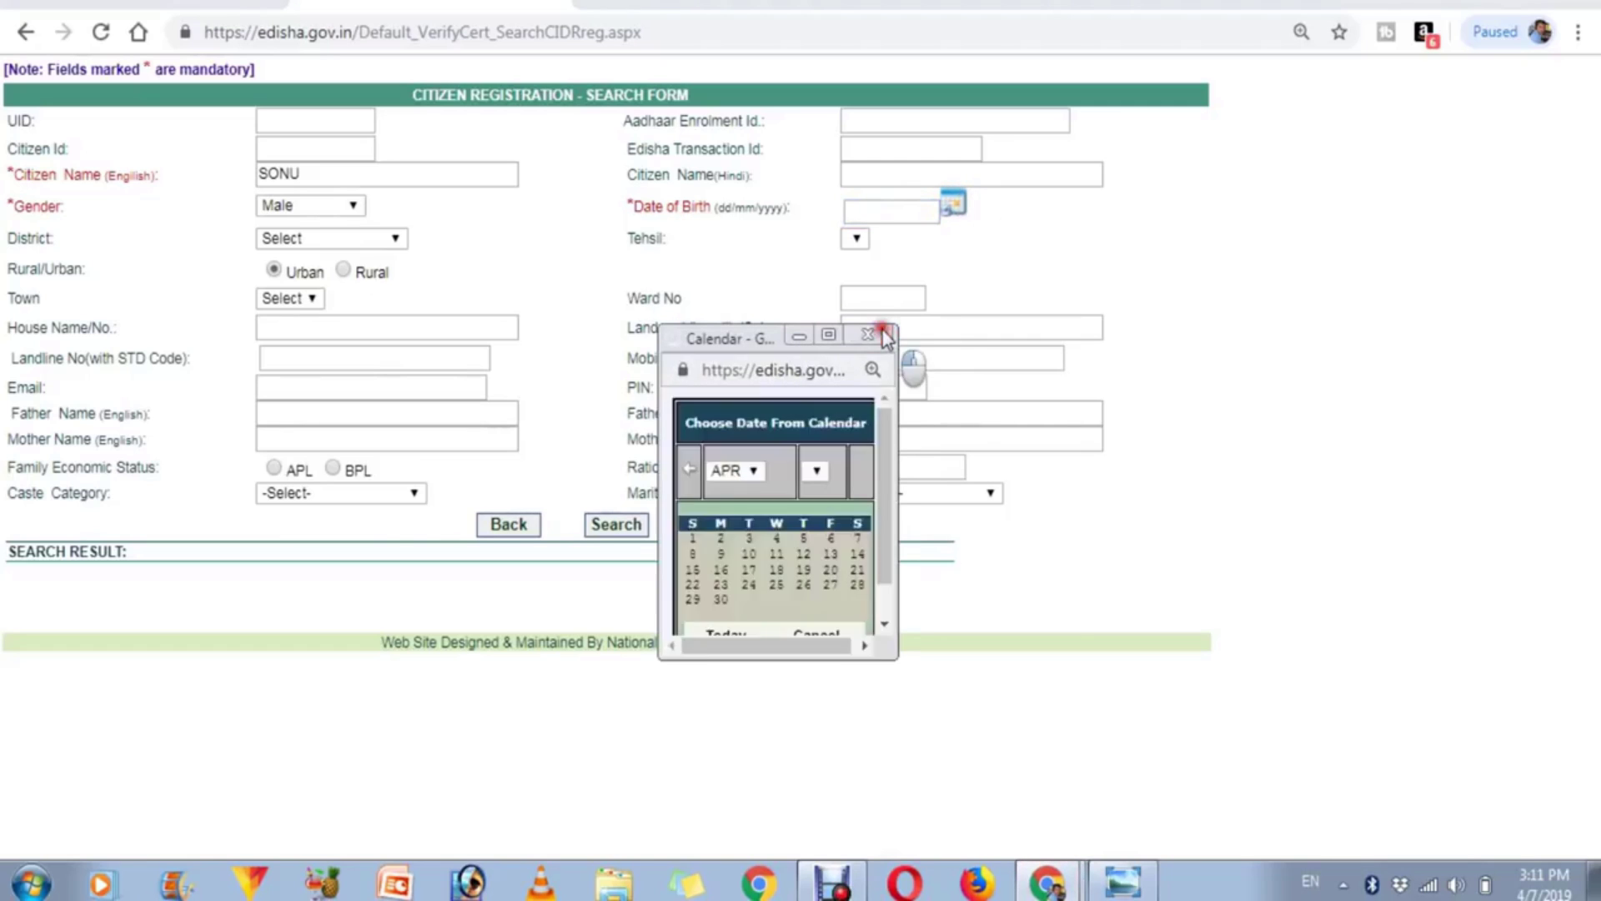
click(871, 334)
click(959, 203)
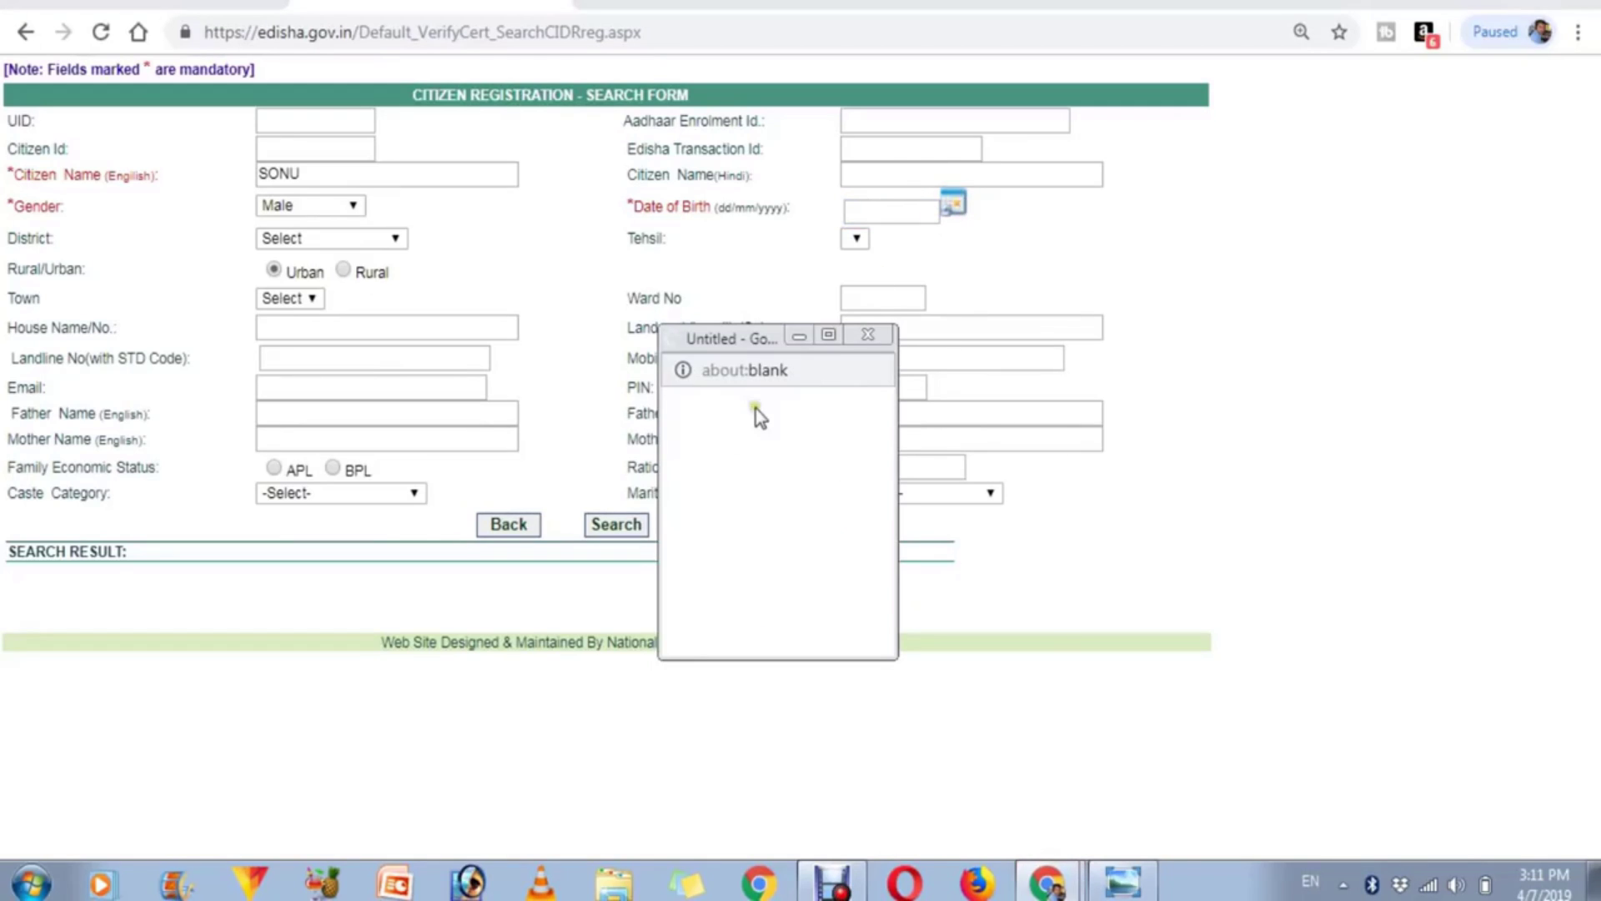
click(869, 334)
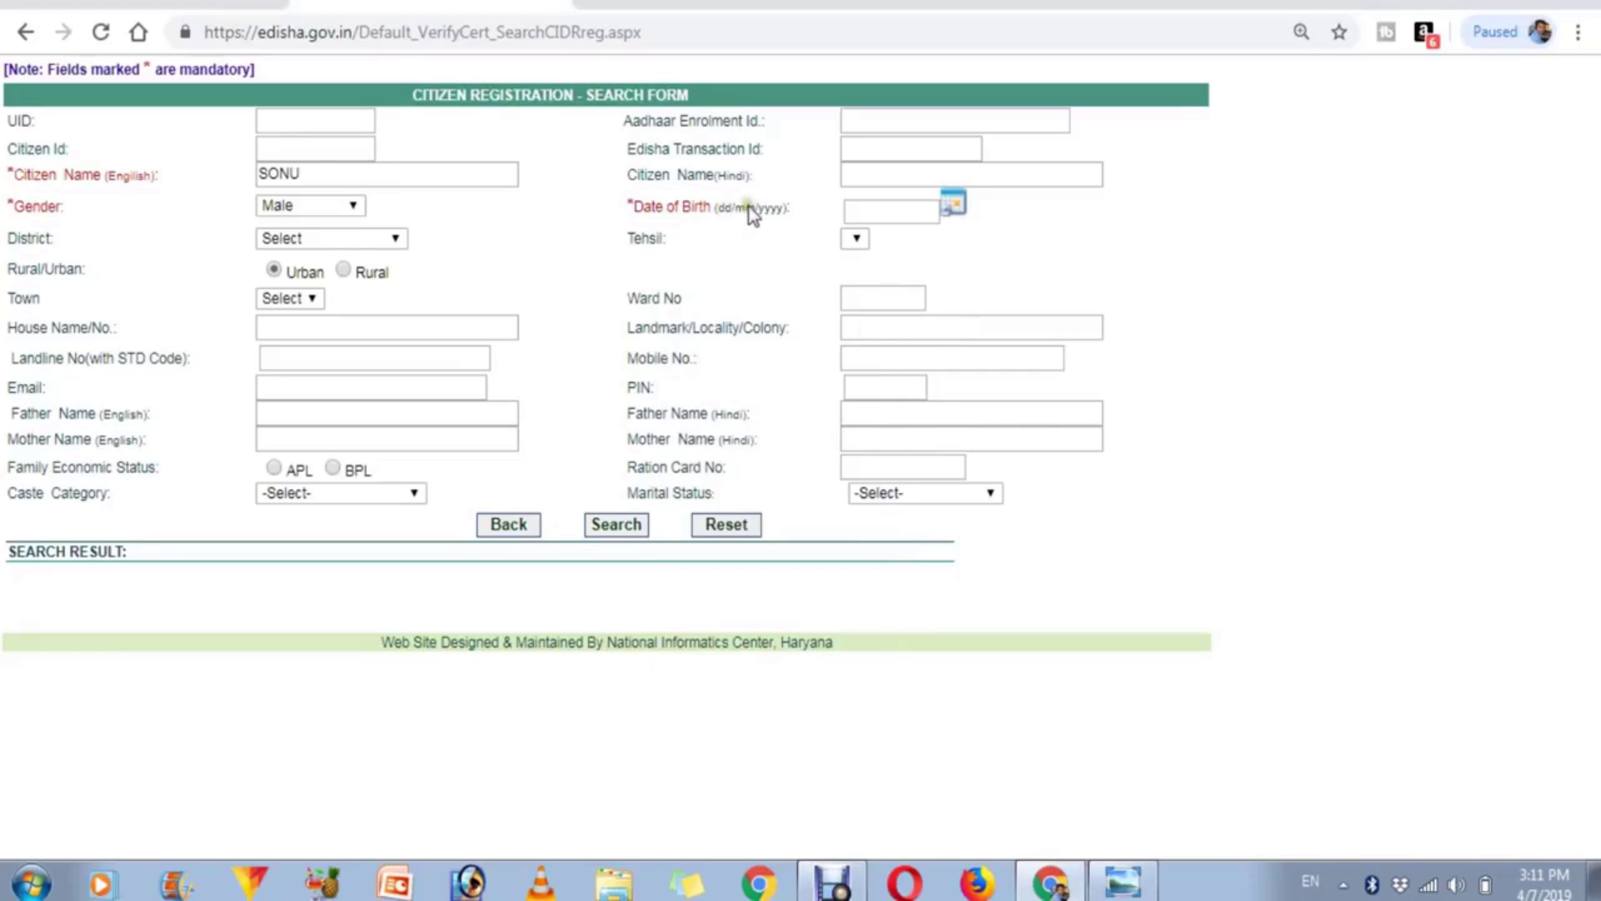
click(869, 211)
text(27/04/)
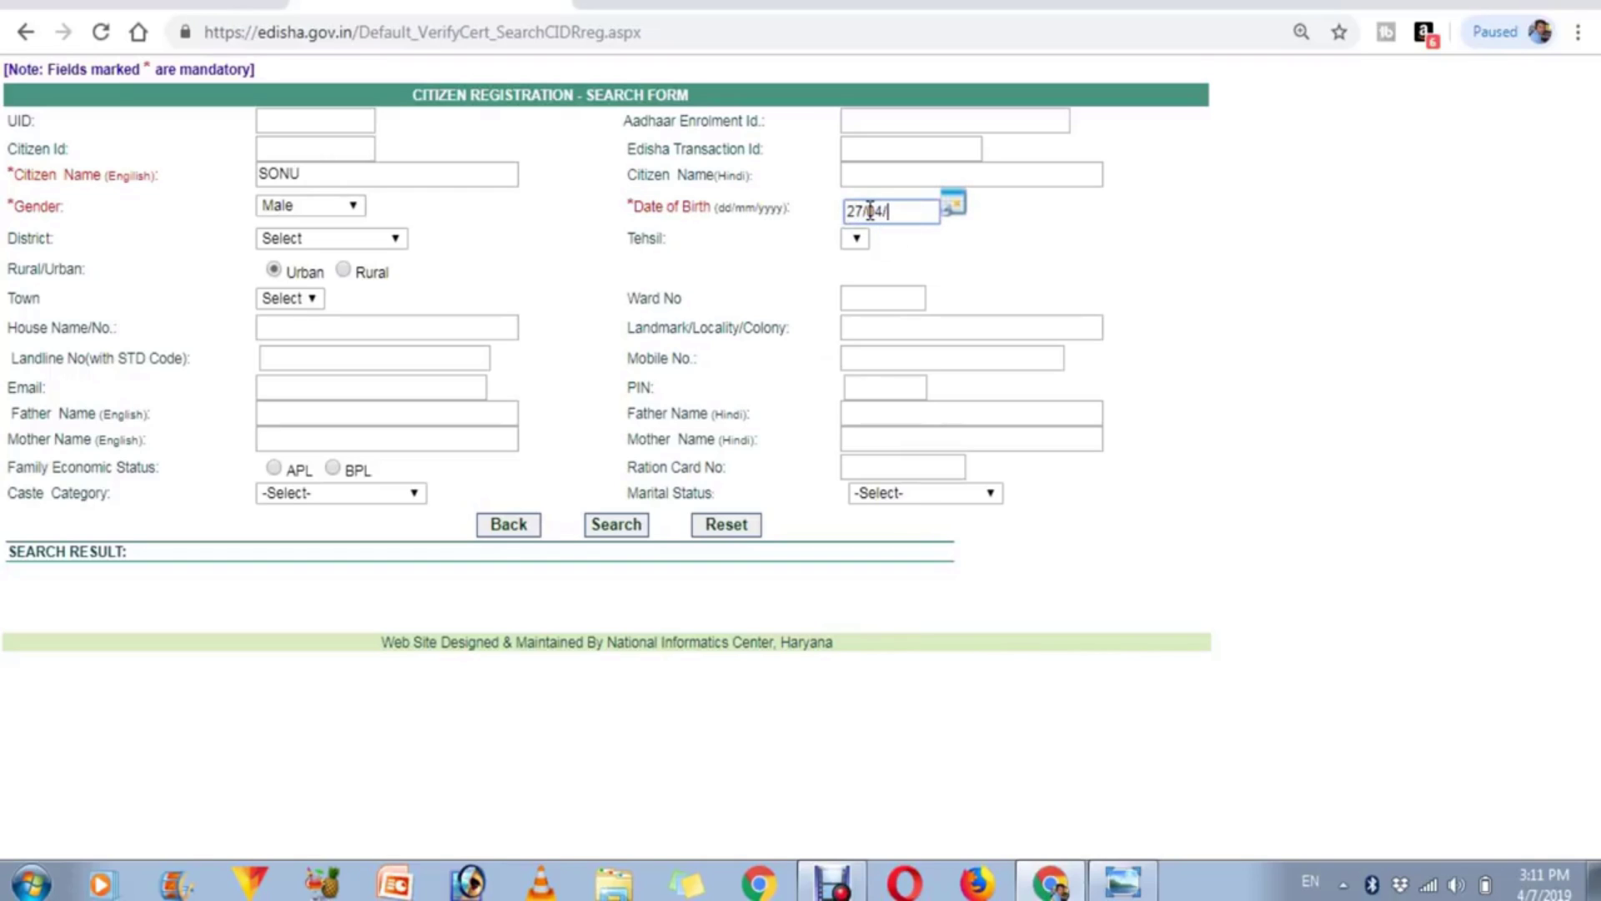
text(1999)
click(1041, 243)
click(312, 238)
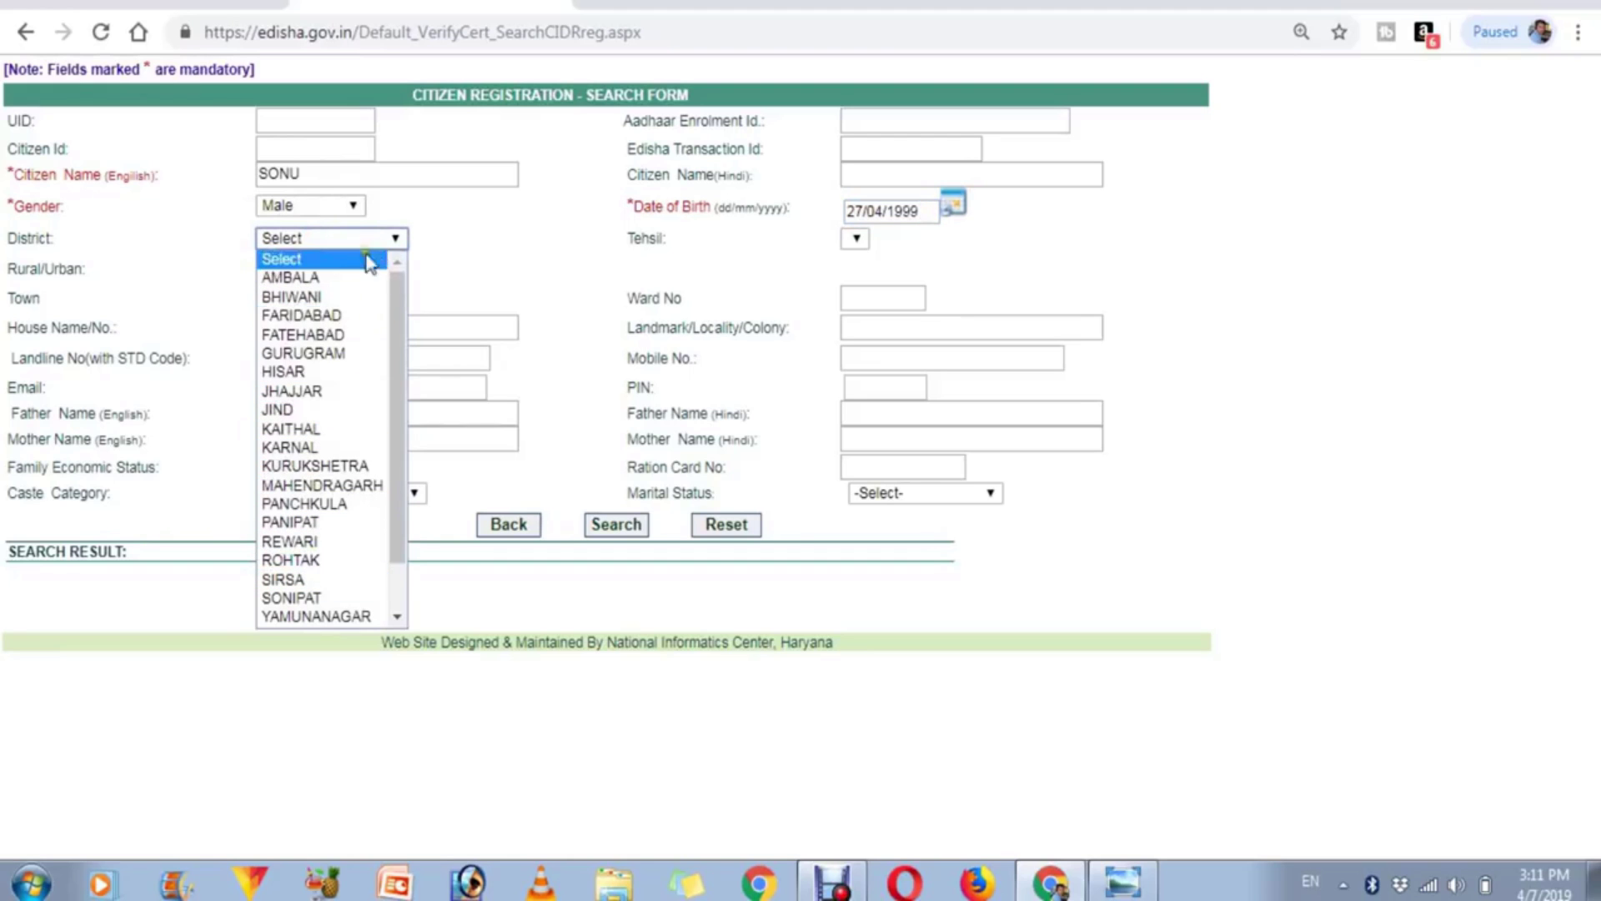
click(326, 560)
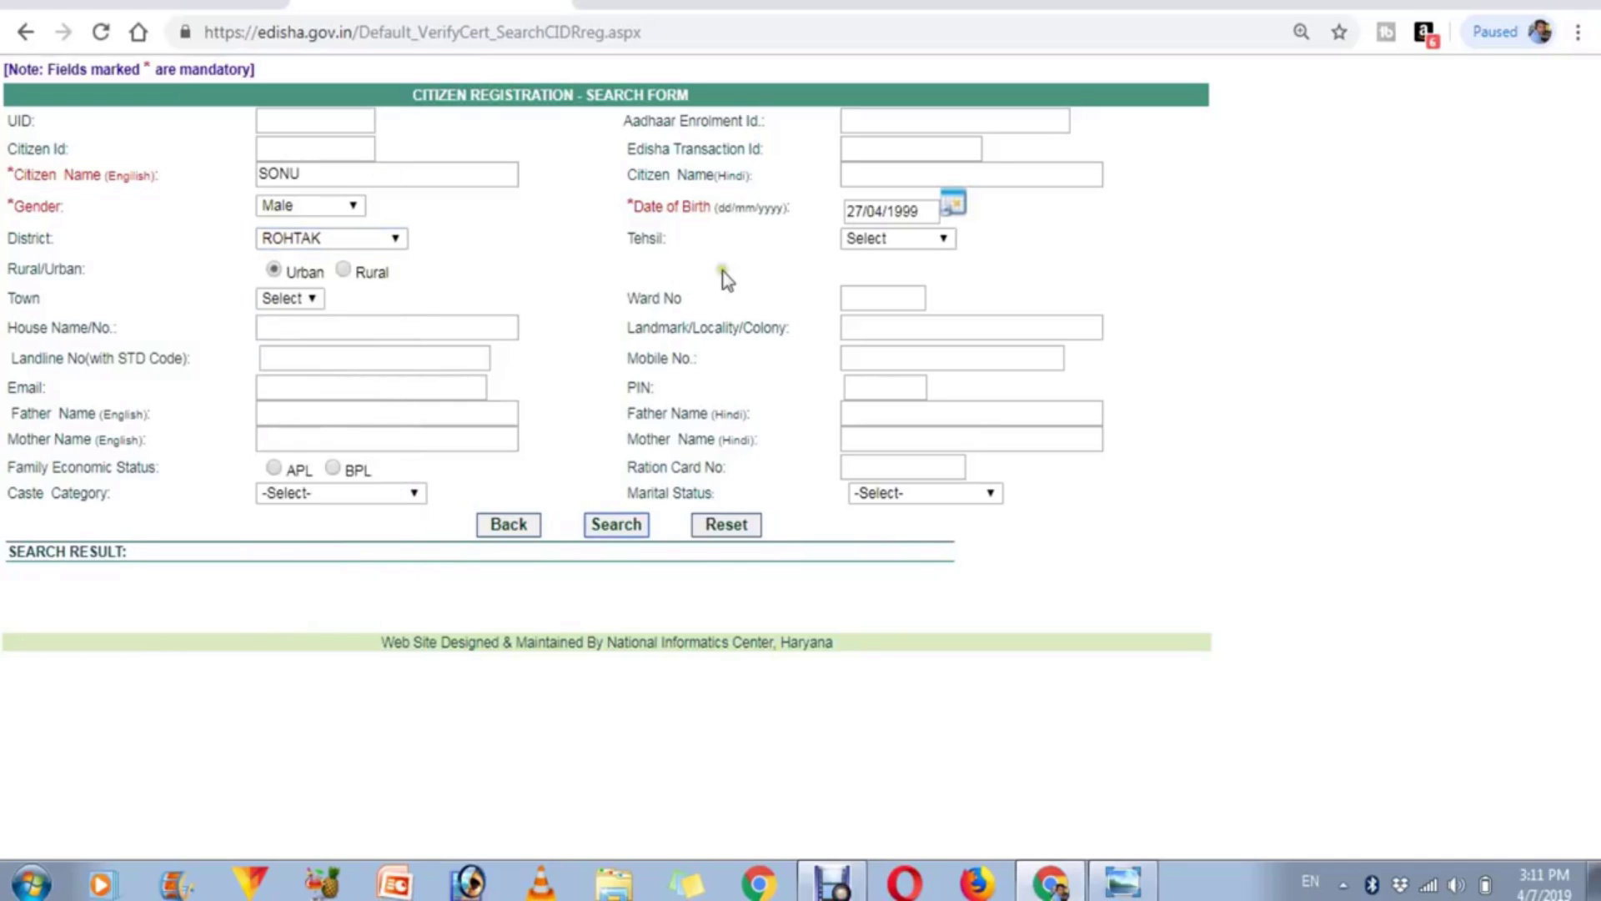
click(879, 241)
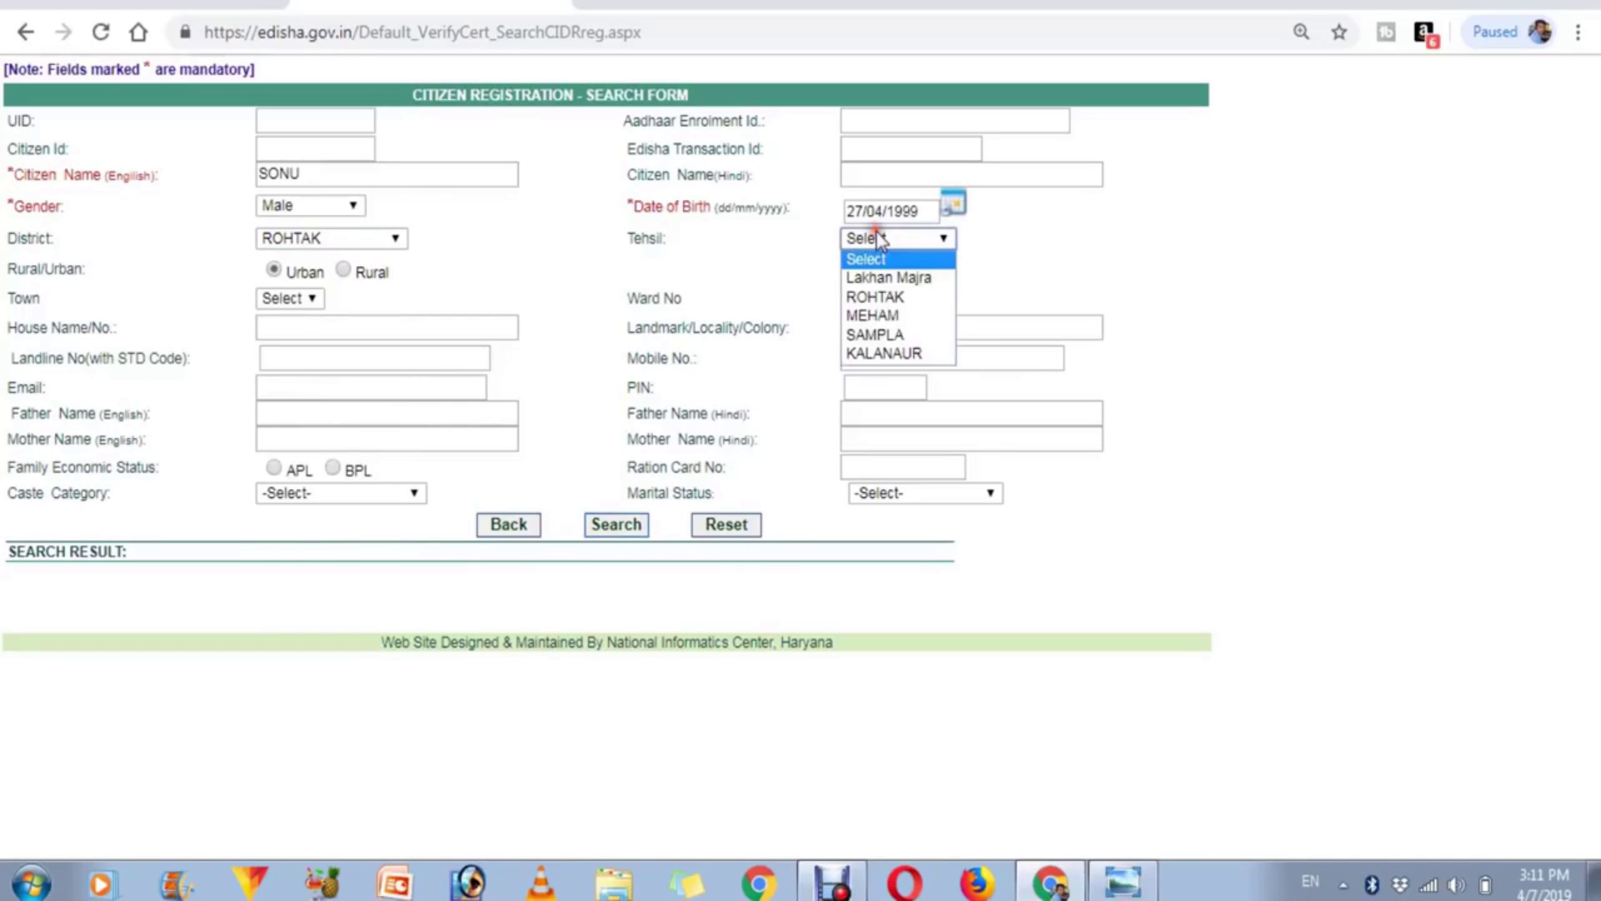
click(901, 335)
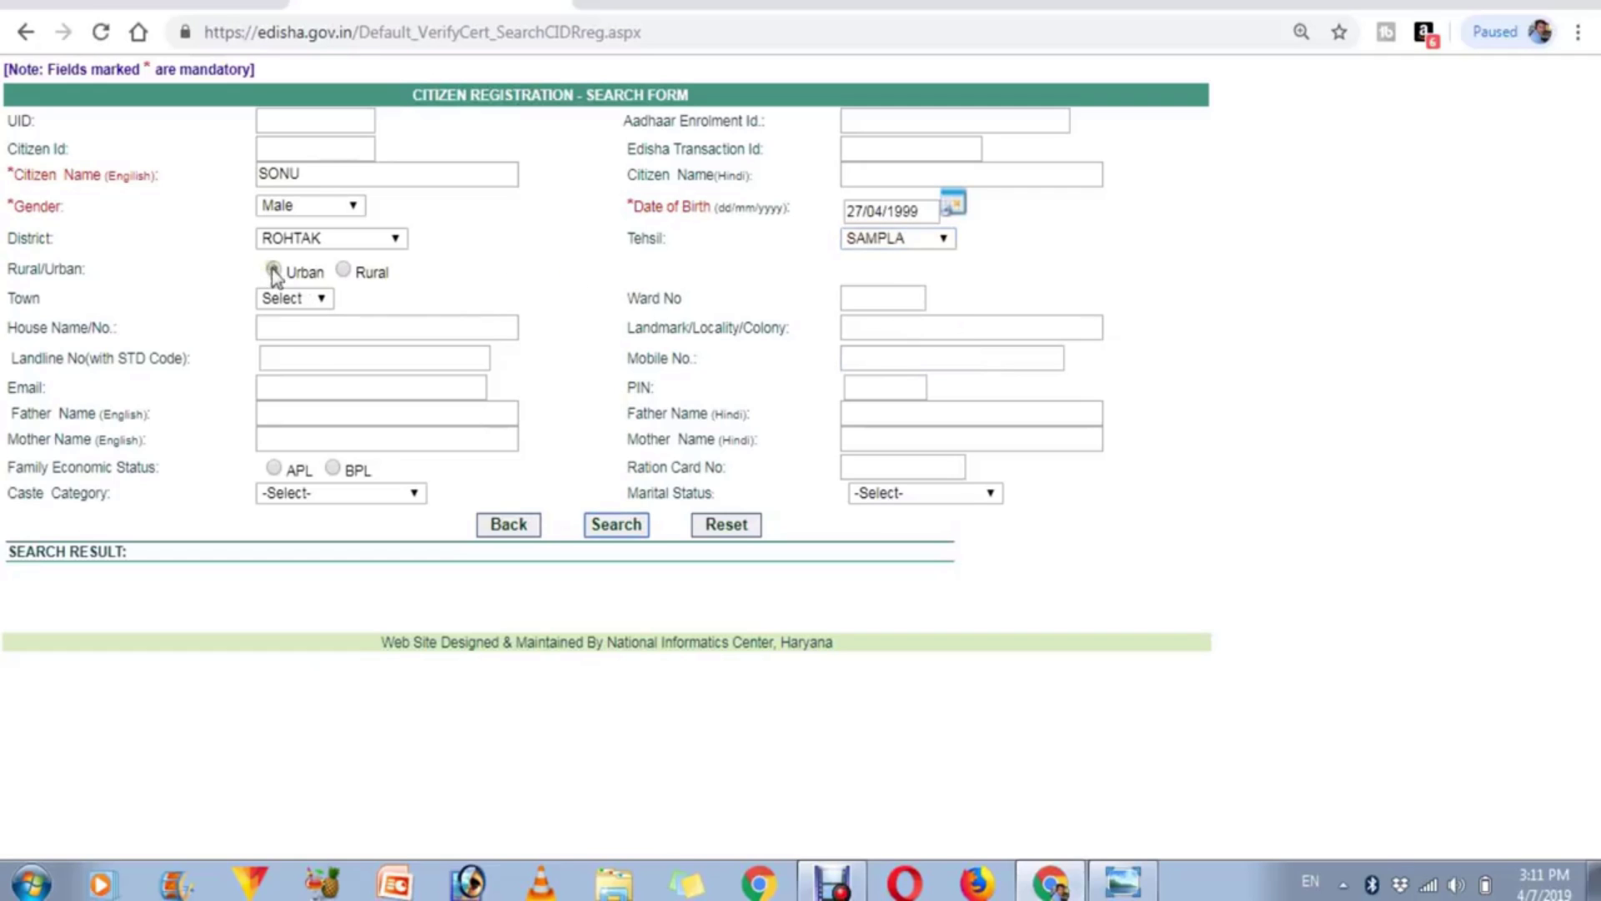
Mark the address Rural, set Village to Atail, and run the search
click(343, 269)
click(292, 299)
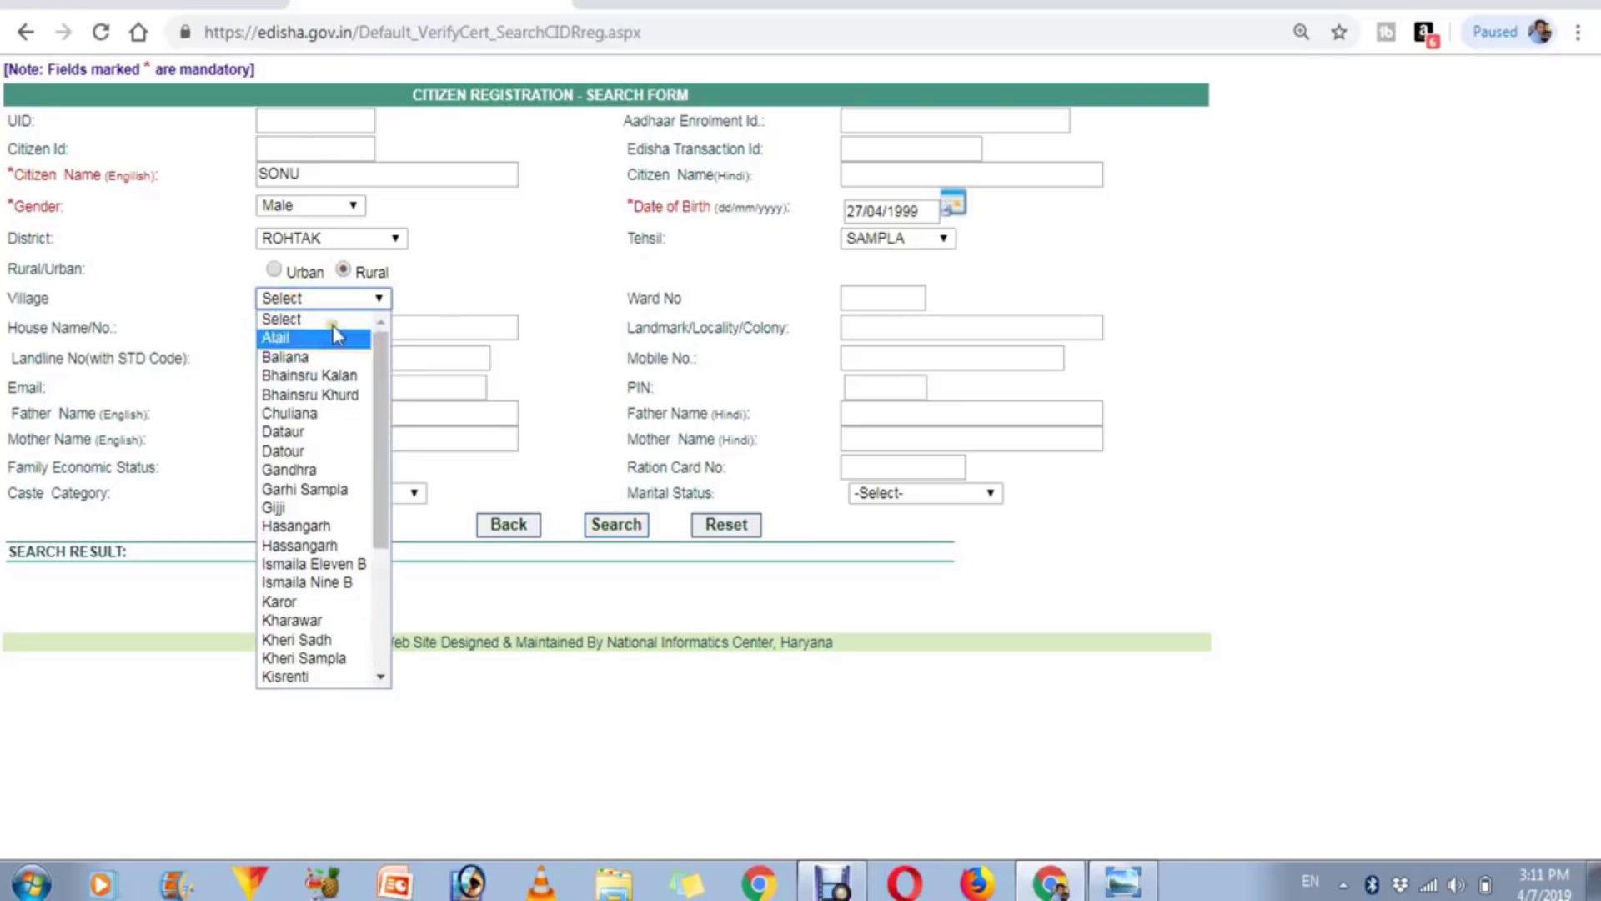
click(331, 588)
drag(357, 561, 314, 298)
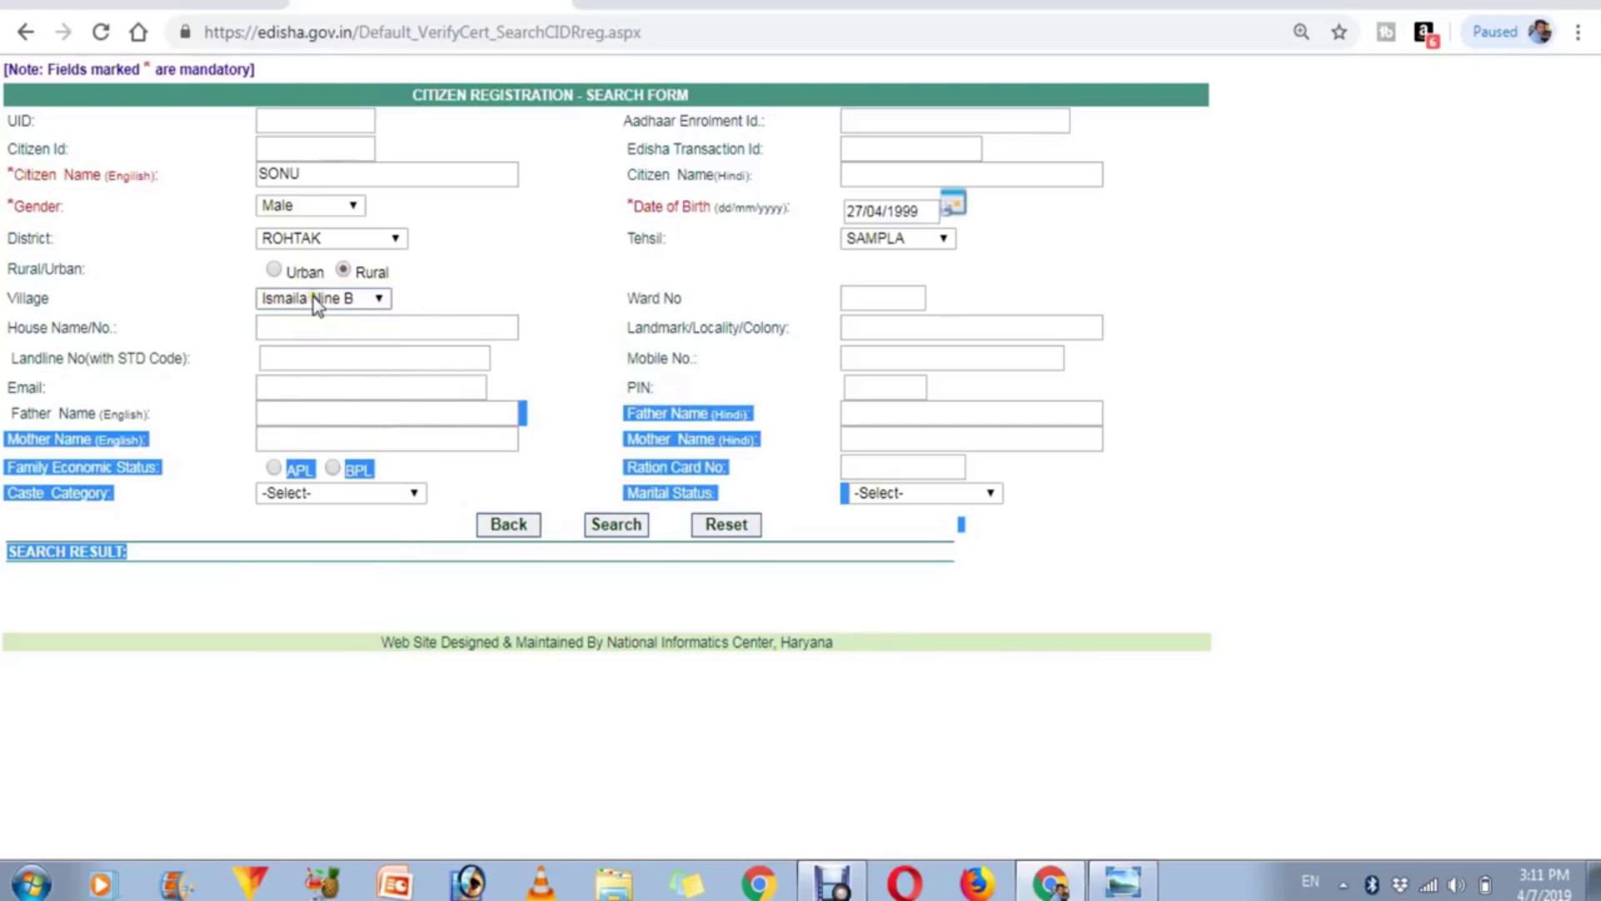
click(417, 307)
click(330, 300)
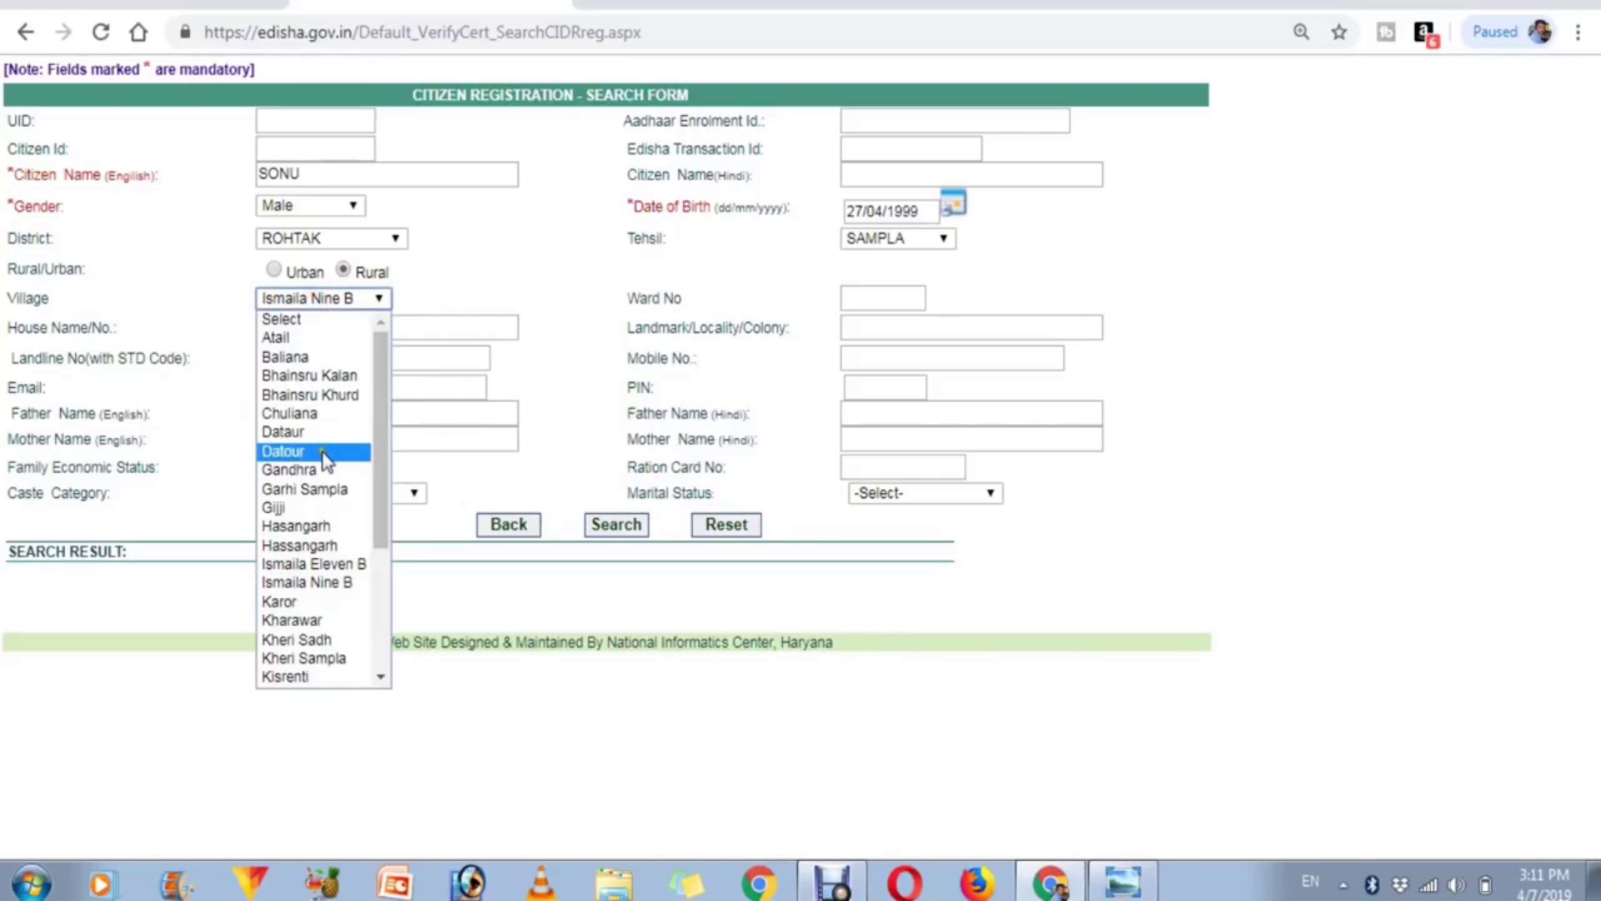
click(294, 414)
click(340, 300)
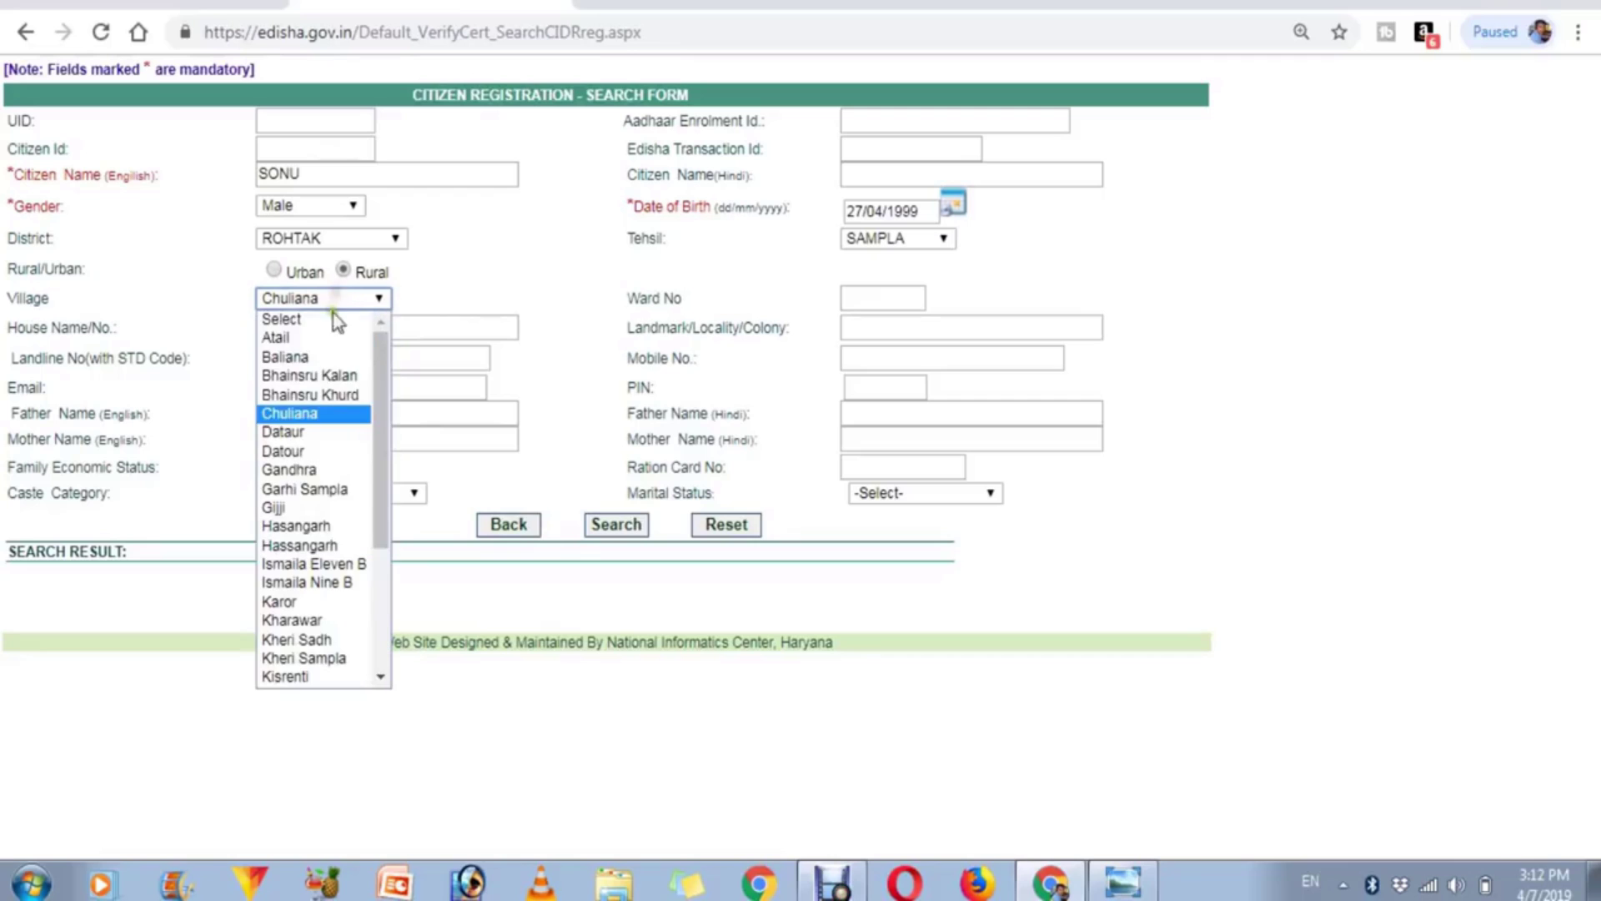
click(288, 338)
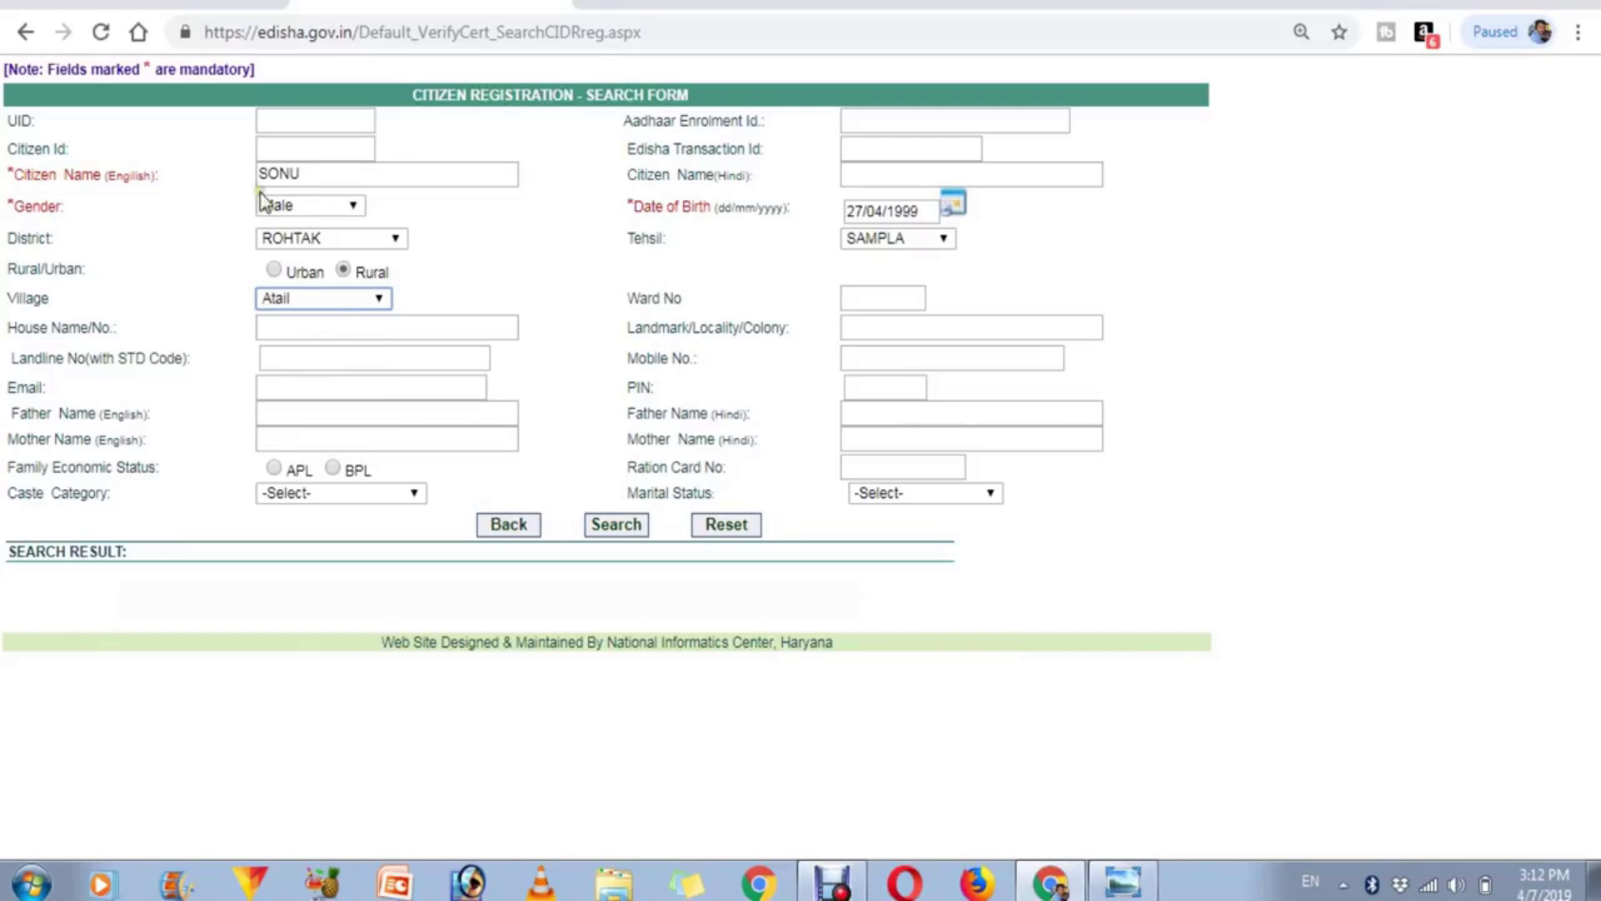
click(617, 525)
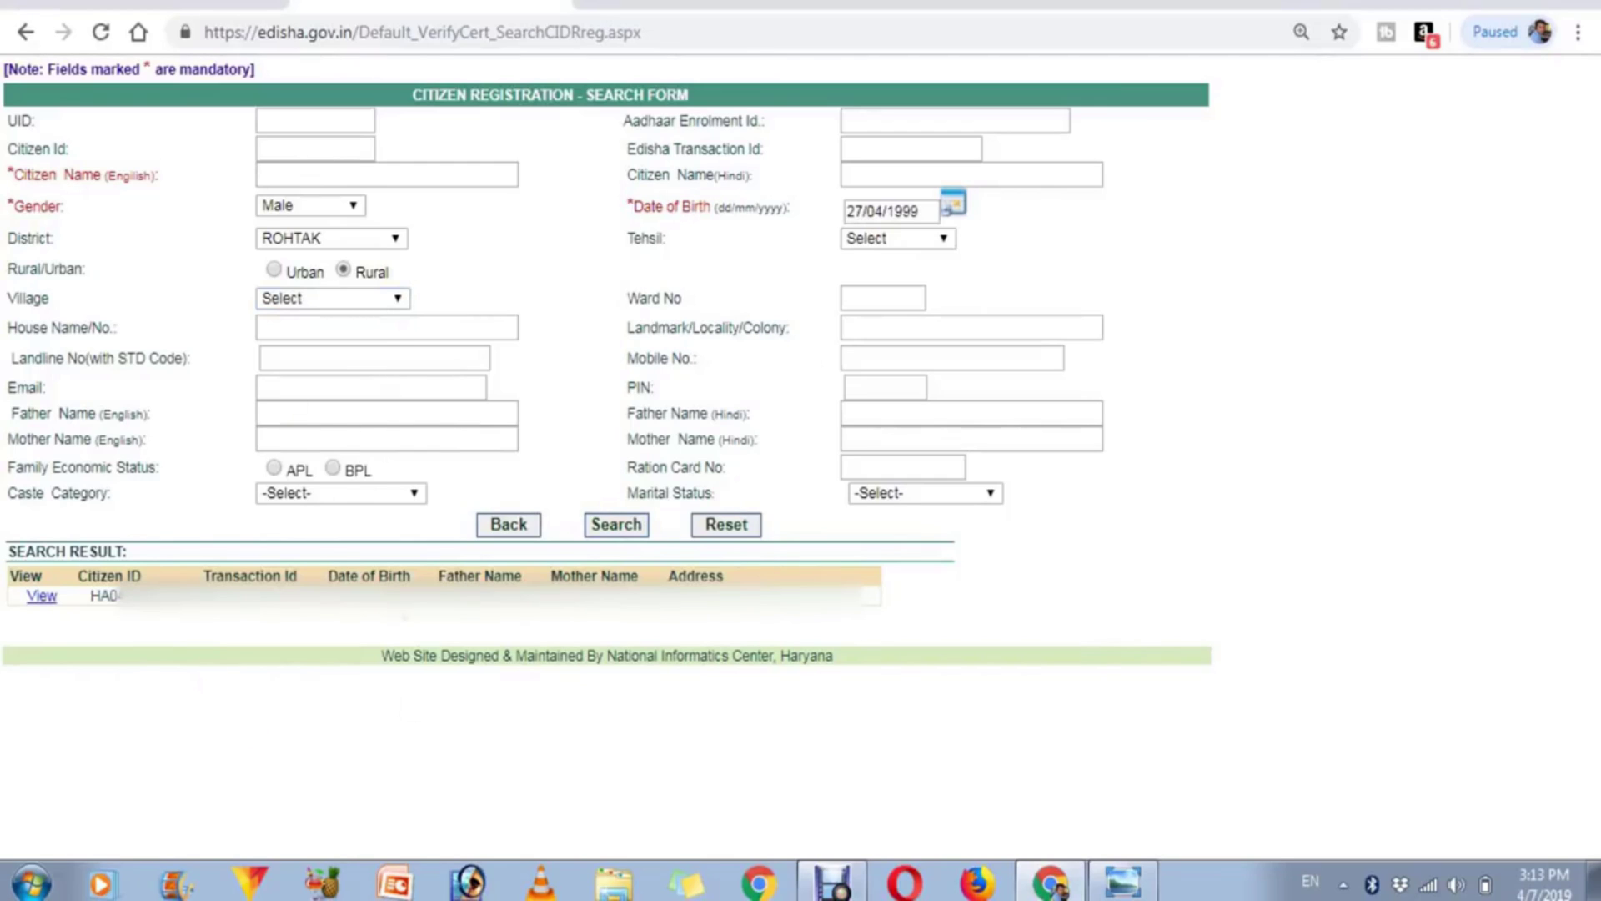
View the matching citizen's registration details, showing the BC Certificate attachment
click(41, 597)
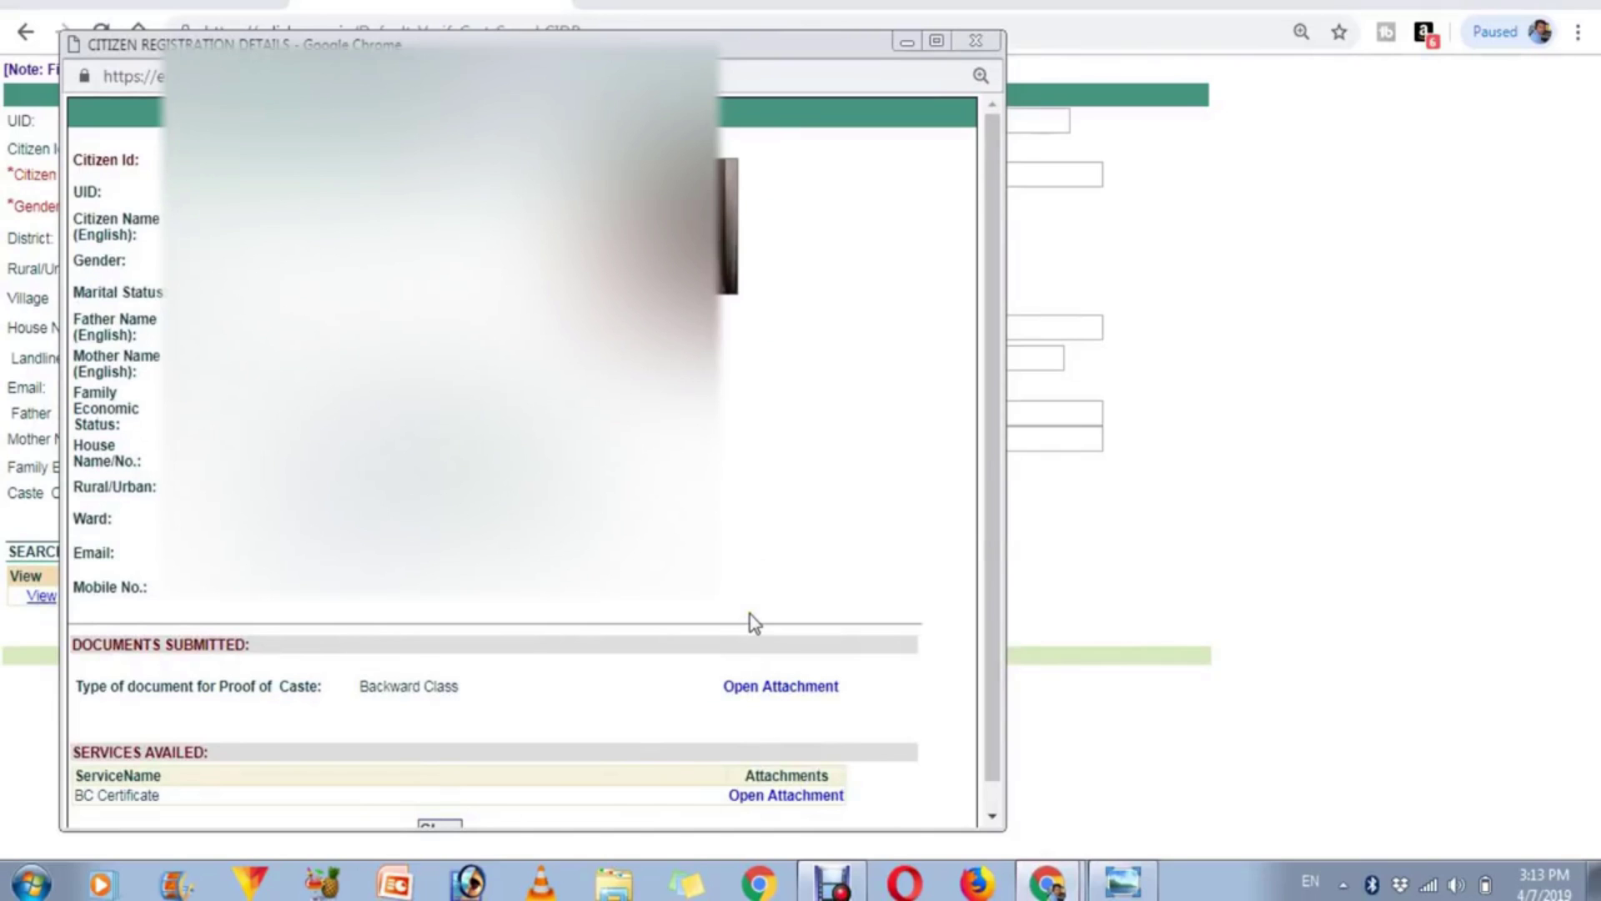
click(991, 509)
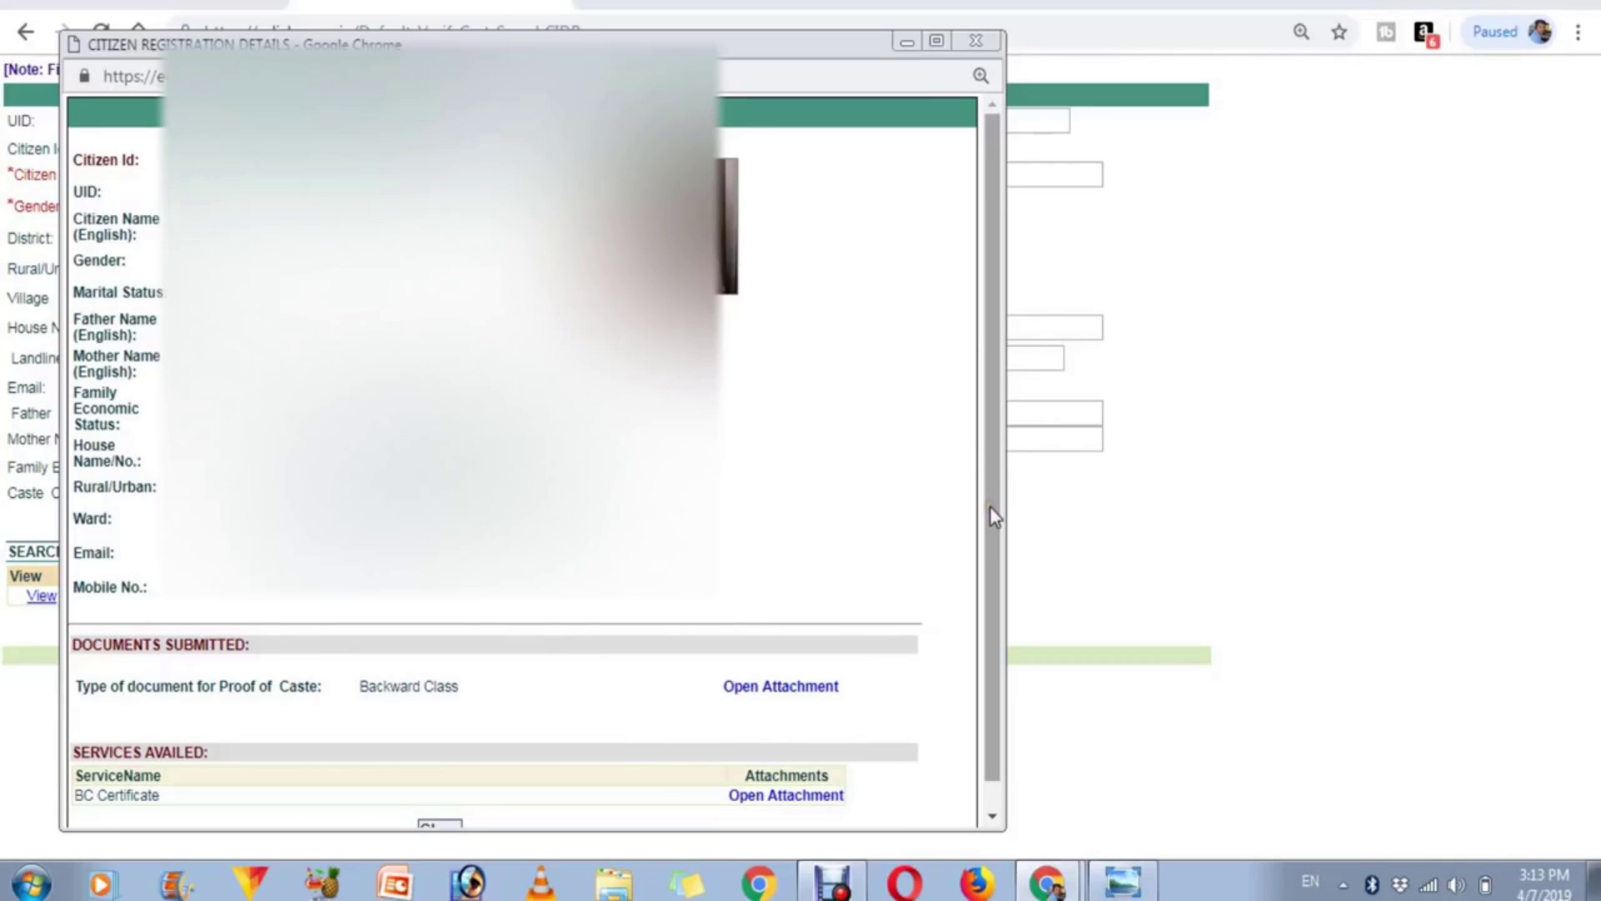
click(992, 511)
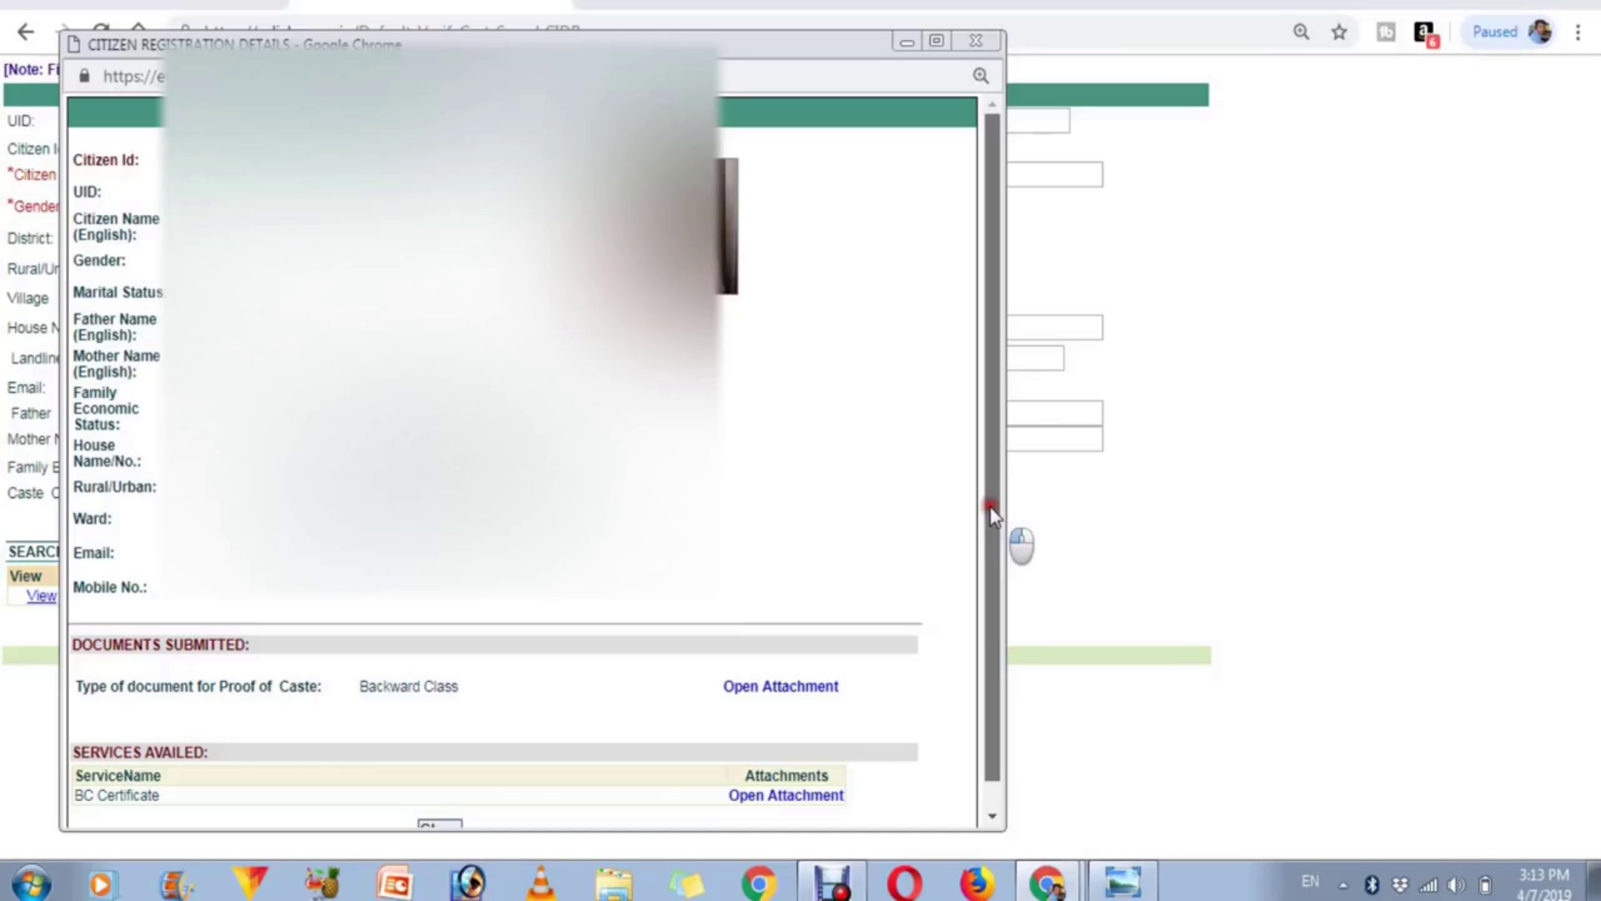
drag(992, 511, 990, 515)
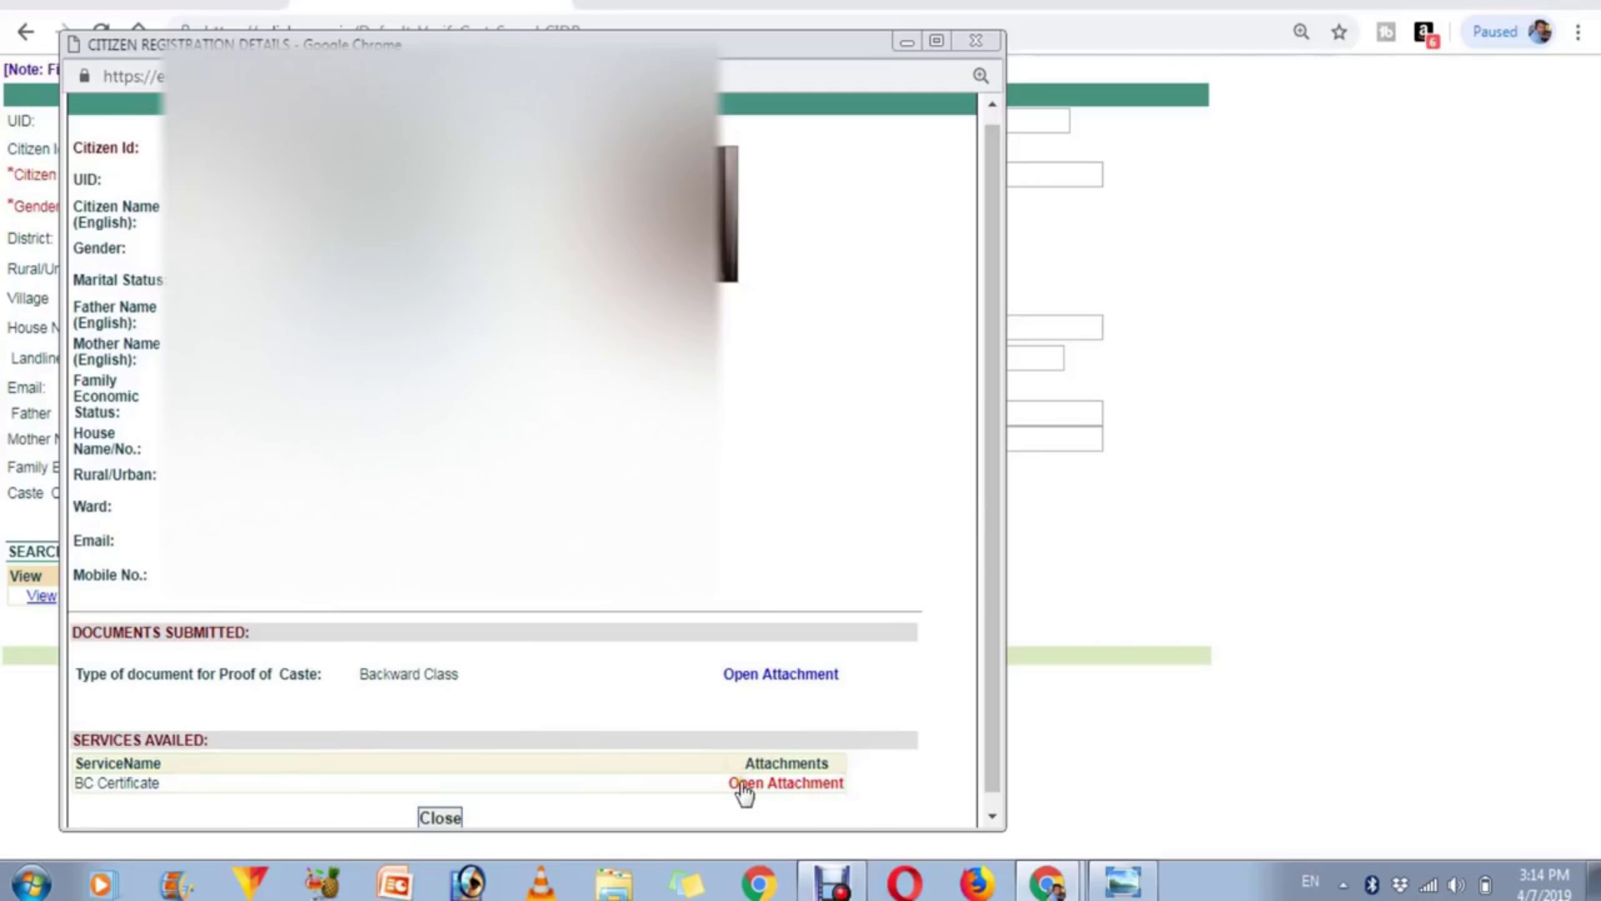
scroll(778, 809, up, 1)
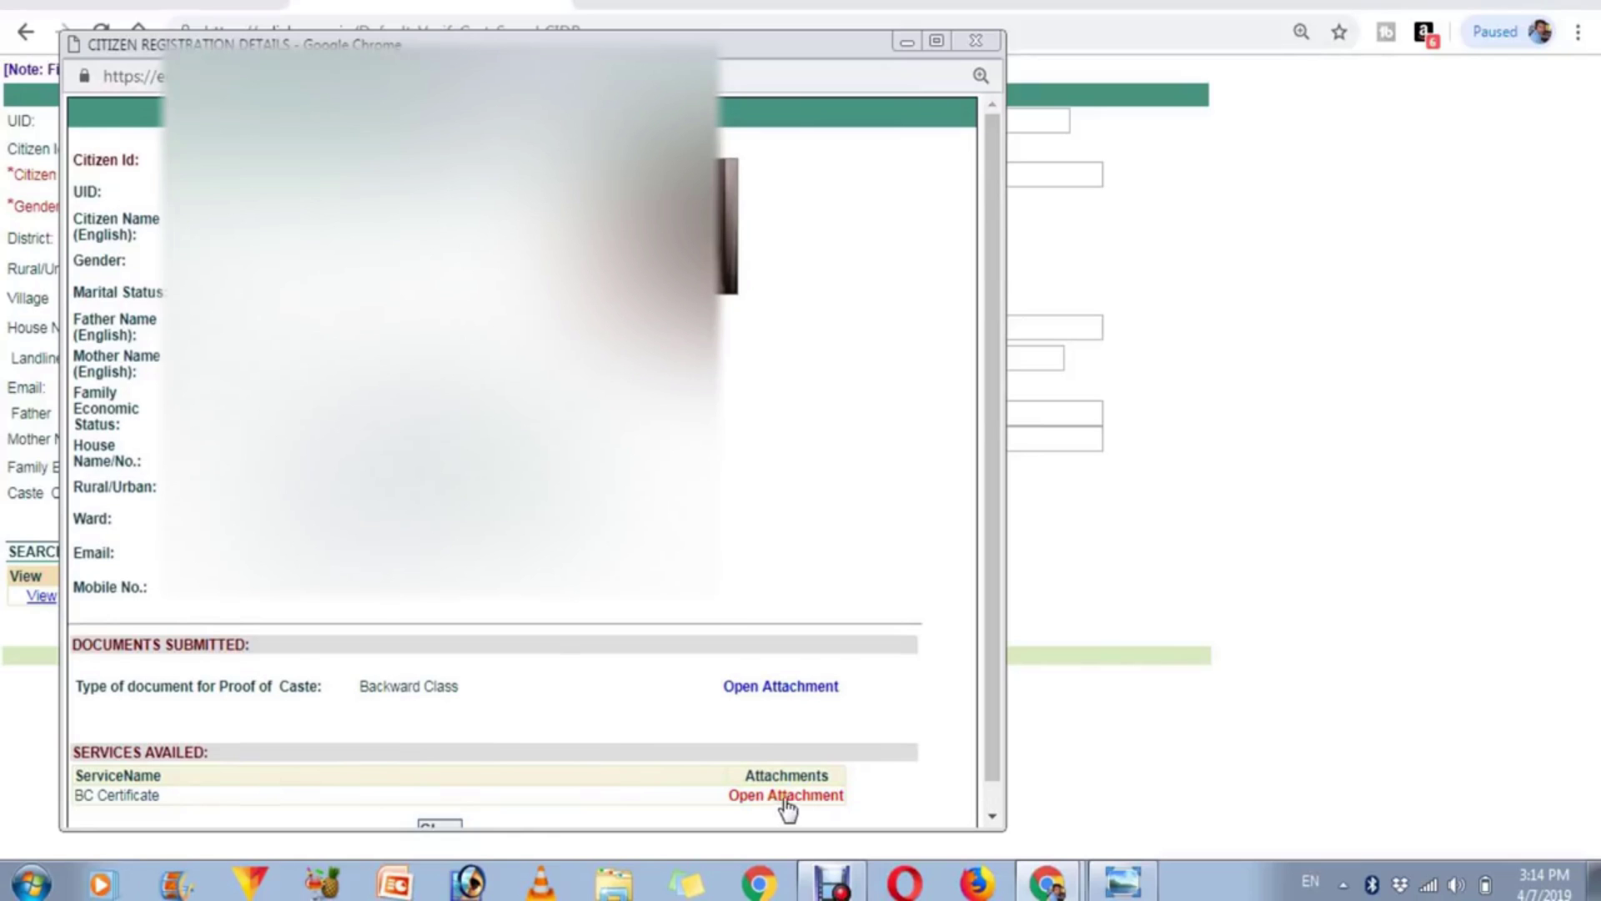
click(792, 799)
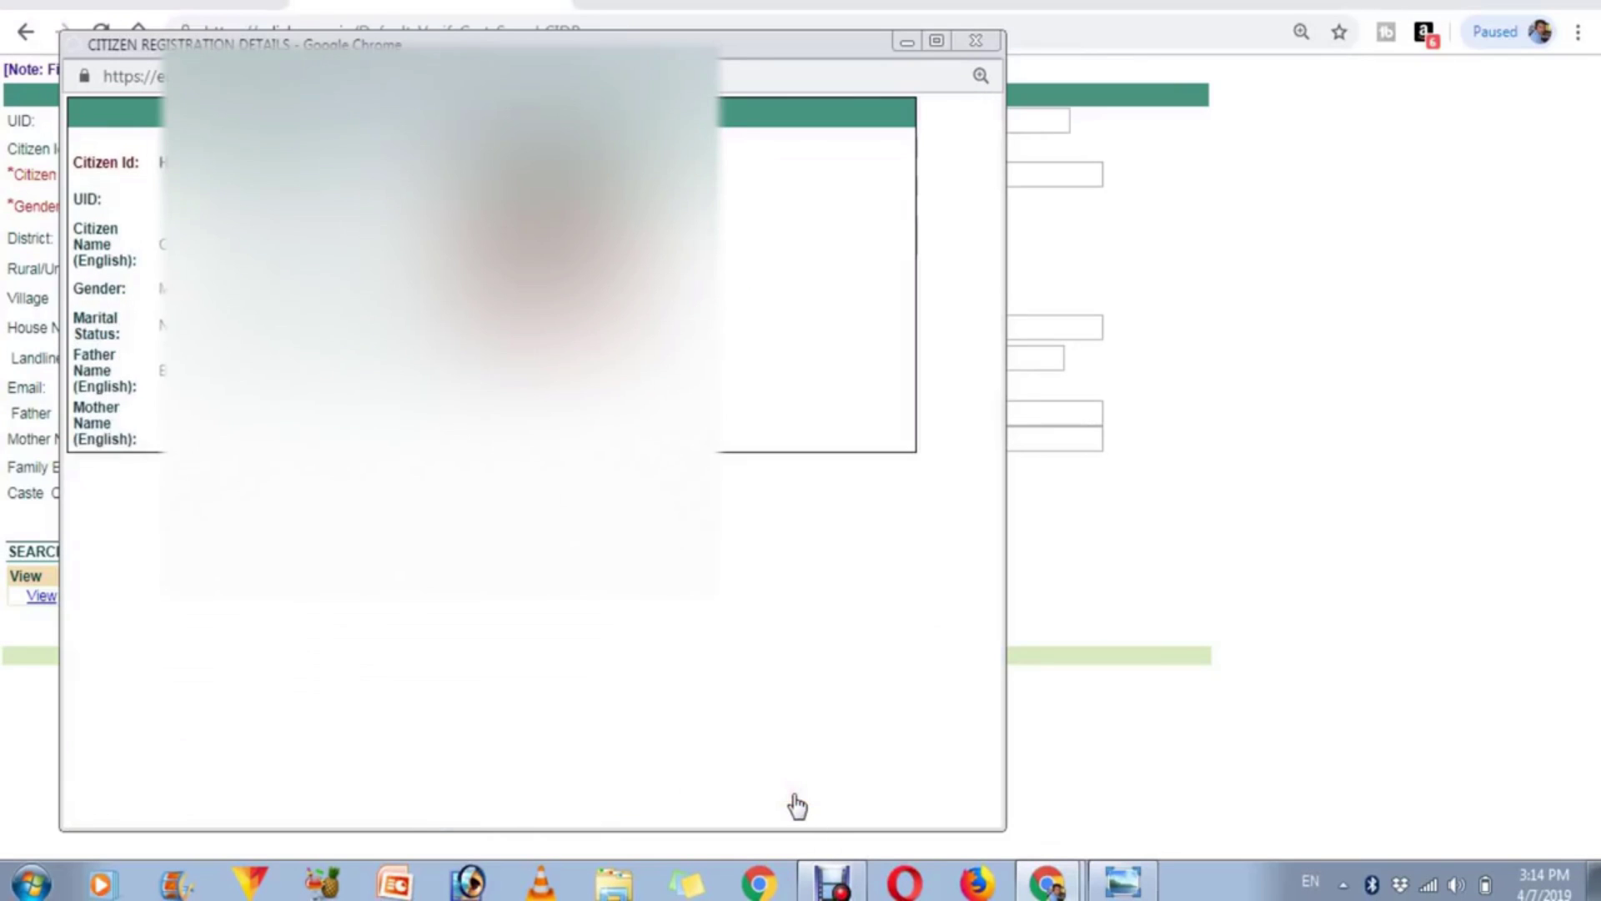
drag(987, 723, 986, 768)
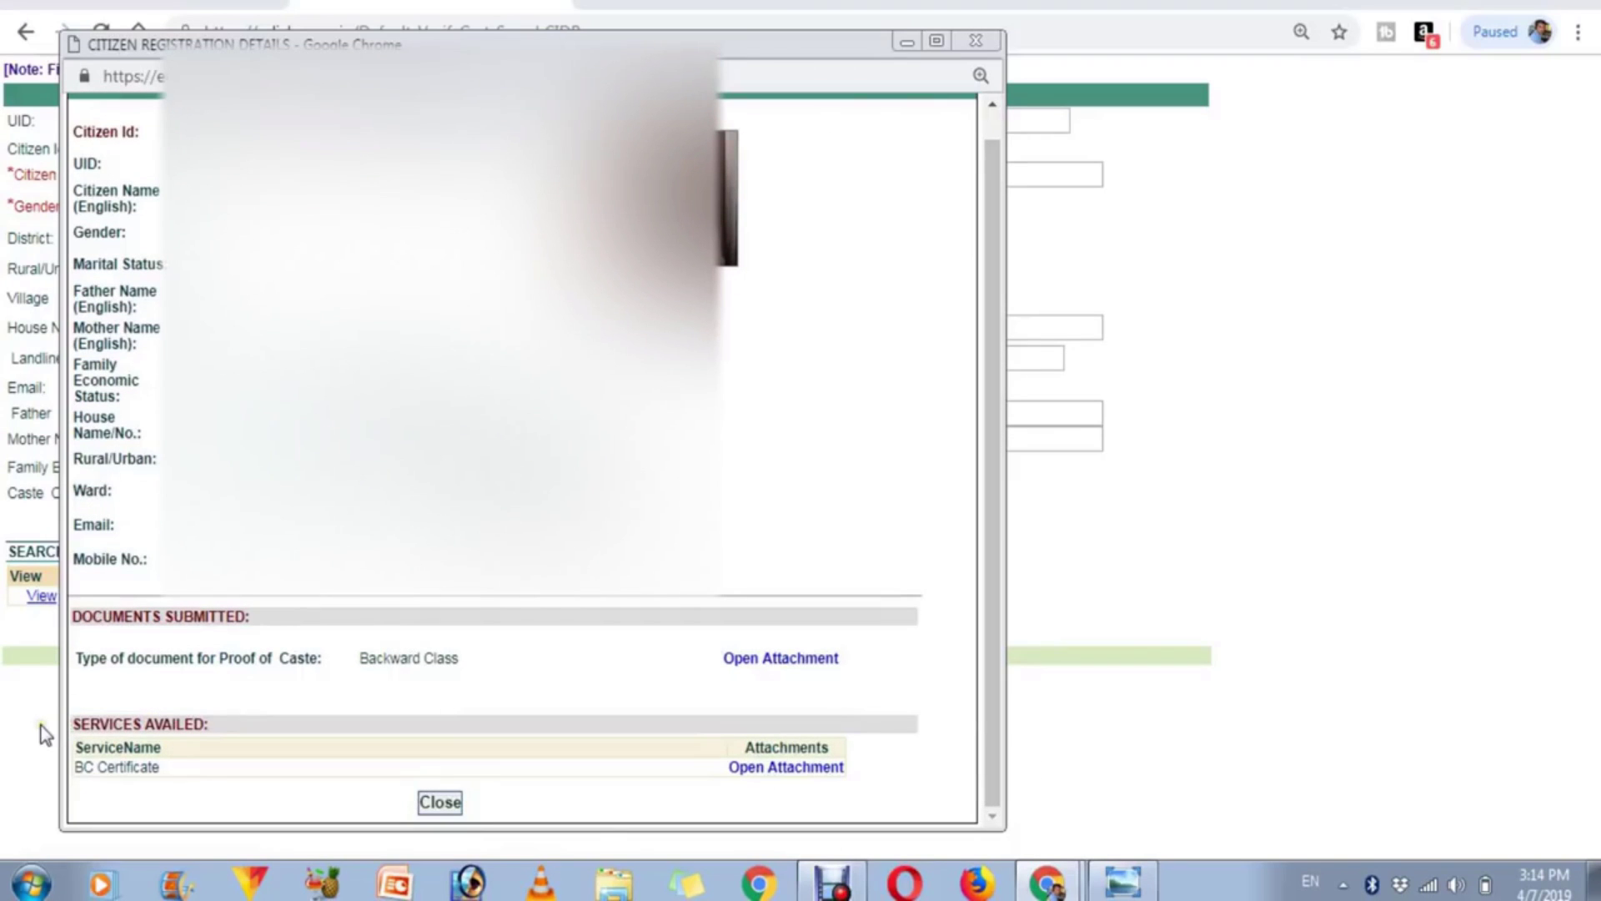